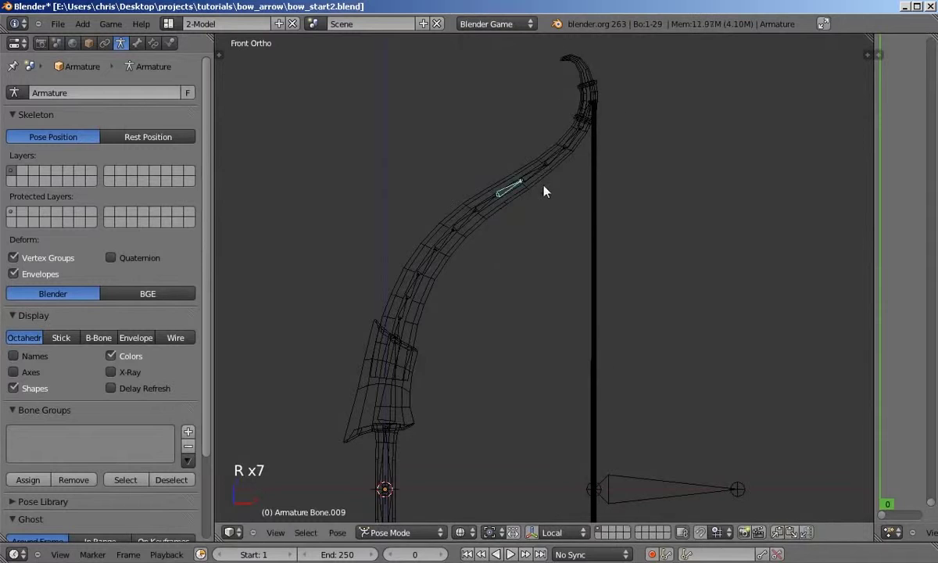
Step: Try rotating the bones along the bow's upper limb one at a time
right_click(539, 171)
key("r")
right_click(559, 155)
right_click(560, 155)
key("r")
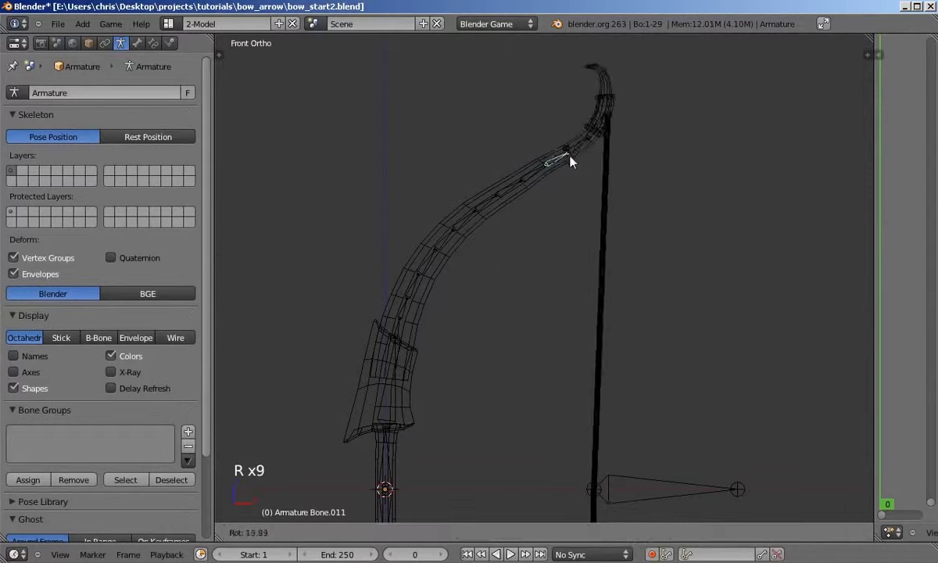
right_click(568, 149)
middle_click_drag(569, 147, 565, 160, "shift")
right_click(575, 155)
key("r")
right_click(593, 148)
right_click(602, 148)
key("r")
right_click(598, 149)
Step: Select the bone just above the upper grip guard to check which bone it is
middle_click_drag(461, 298, 478, 253, "shift")
scroll(410, 299, "up", 2)
right_click(415, 302)
scroll(457, 268, "up", 2)
middle_click_drag(415, 302, 492, 223, "shift")
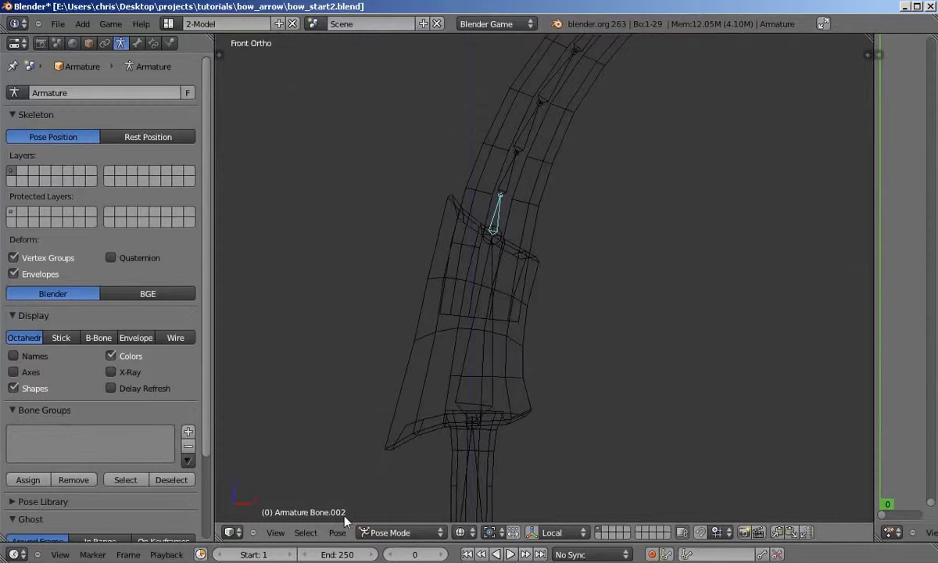
Step: Select the bow mesh and make its Bone.002 vertex group active
middle_click_drag(453, 405, 455, 389, "shift")
scroll(433, 384, "down", 2)
right_click(431, 384)
scroll(431, 389, "down", 1)
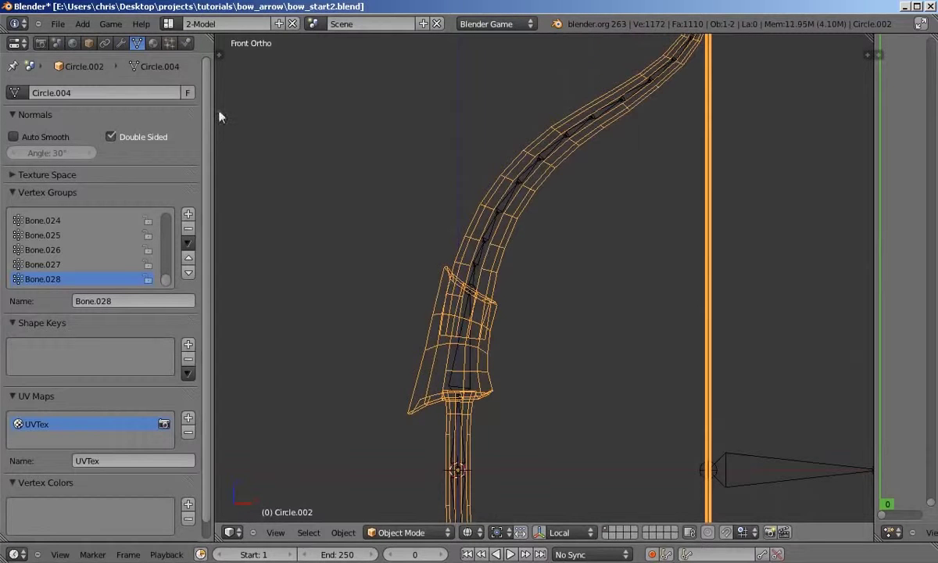
left_click(138, 43)
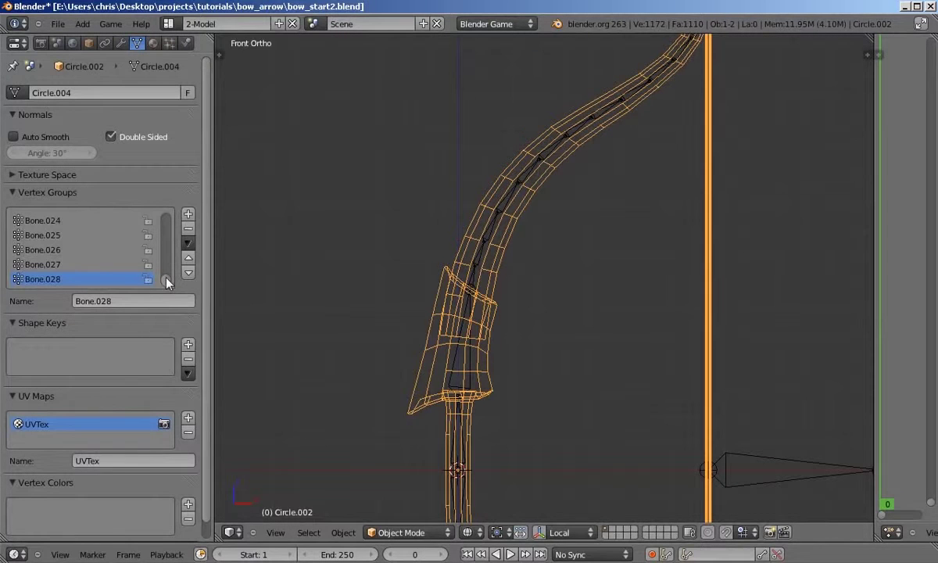
right_click(479, 274)
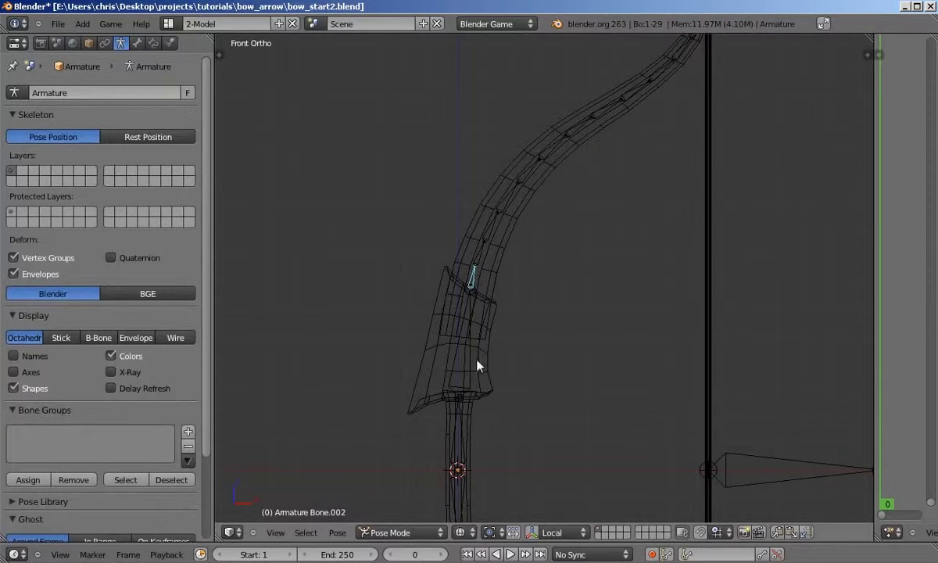
right_click(429, 370)
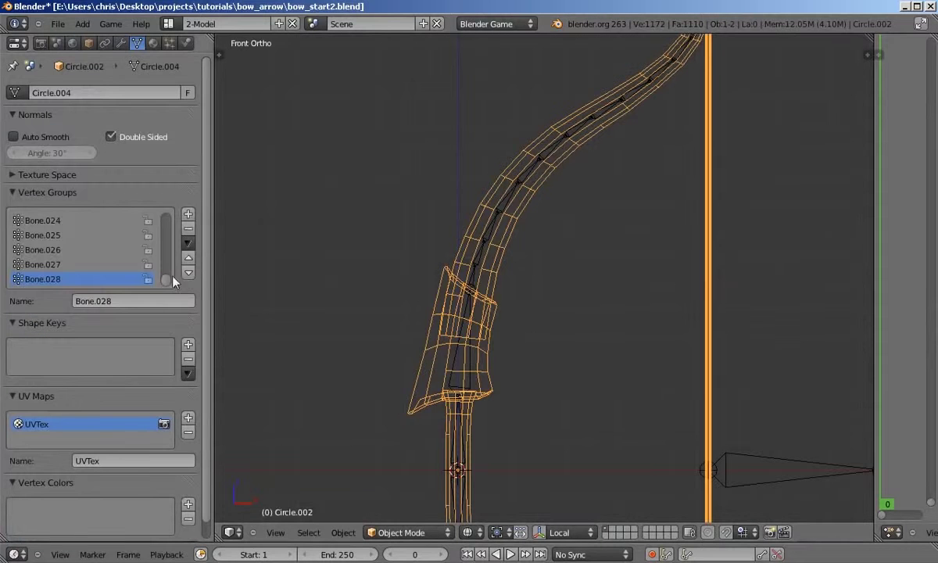
left_click_drag(167, 272, 166, 234)
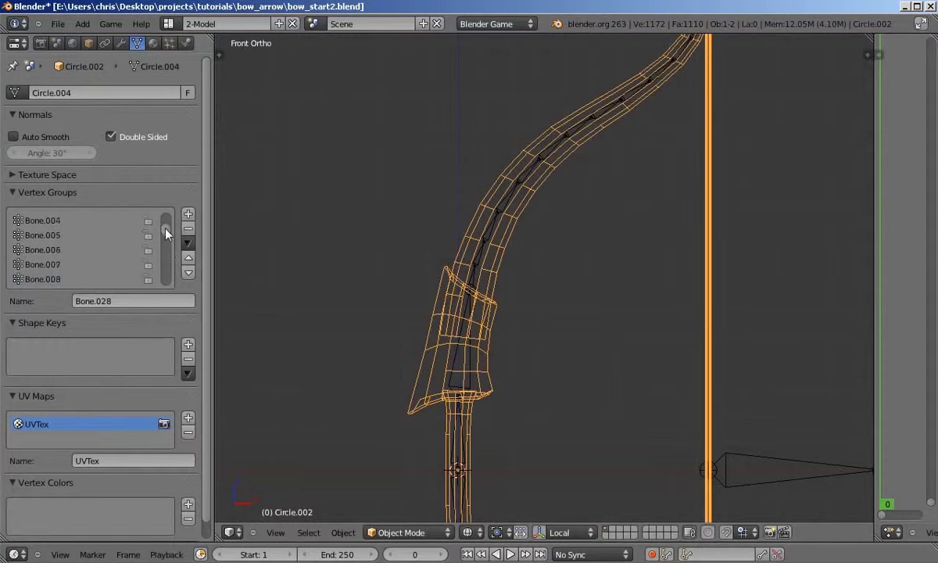
left_click(63, 236)
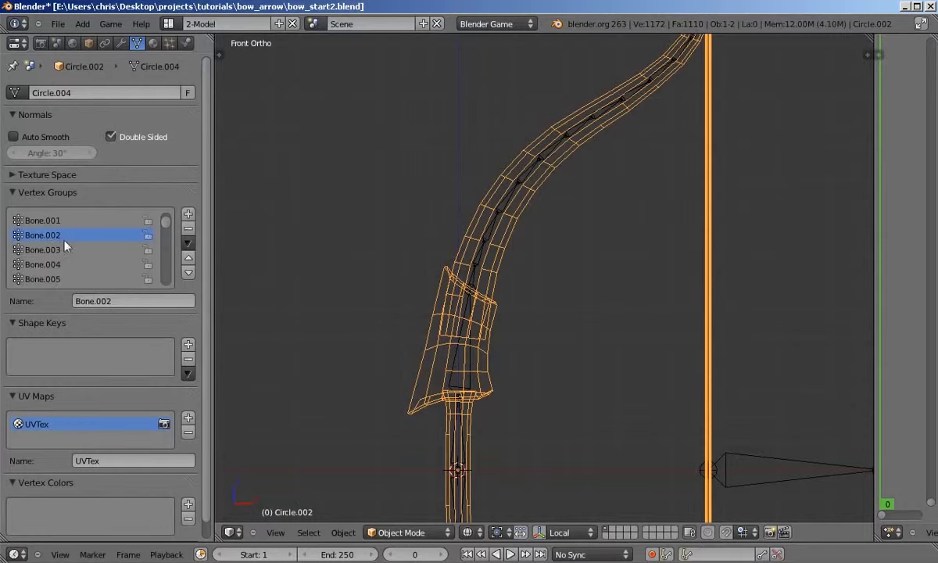
Step: In the bow mesh, select only the vertices at the handle end of the upper grip guard, with Bone.002 as the active vertex group
key("Tab")
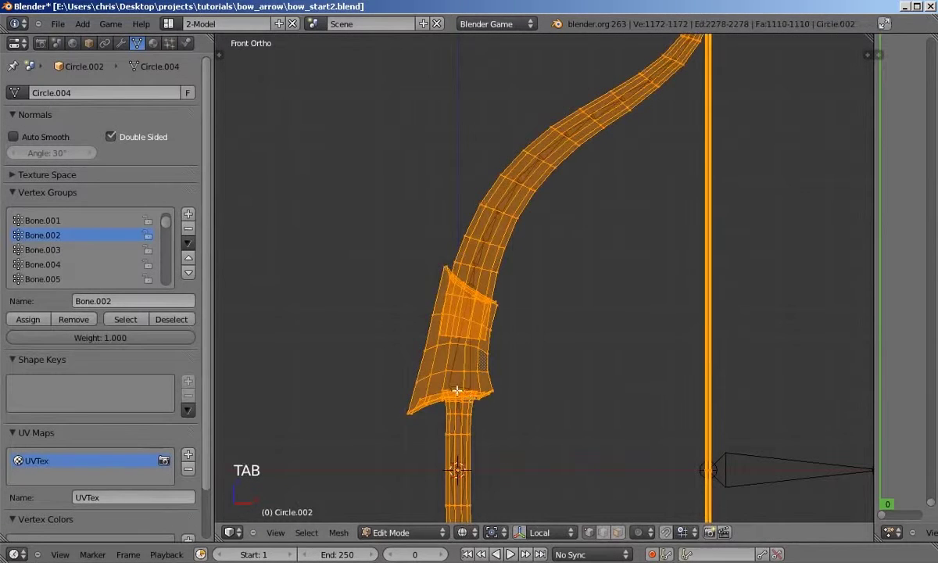
key("a")
key("a")
key("b")
left_click_drag(356, 361, 536, 429)
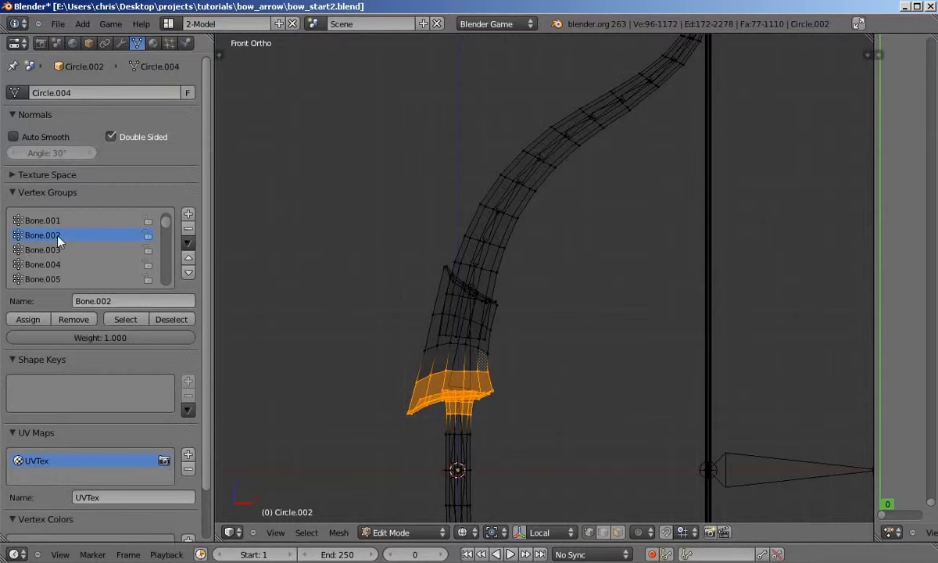
key("Tab")
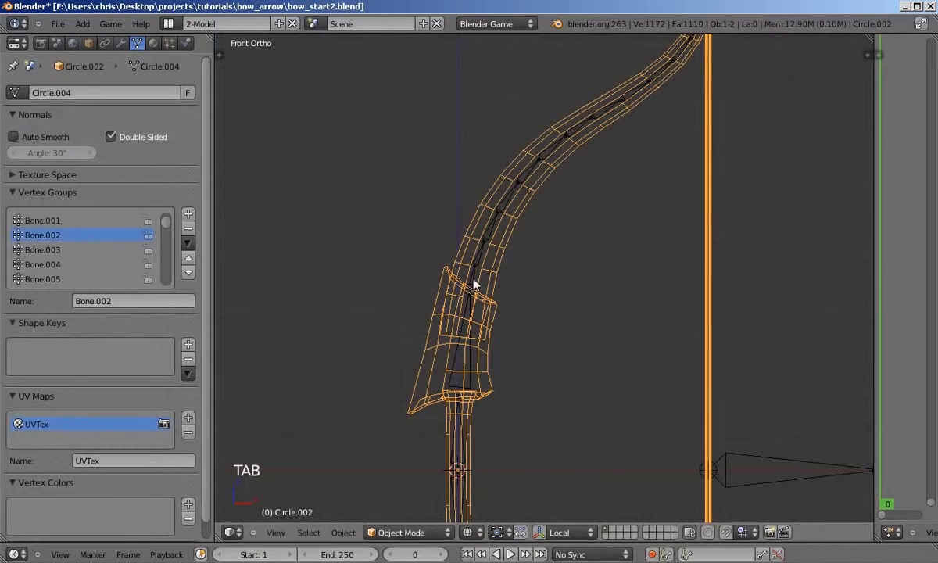
Step: Try rotating the bone just above the upper grip guard to check the mesh deformation
right_click(474, 283)
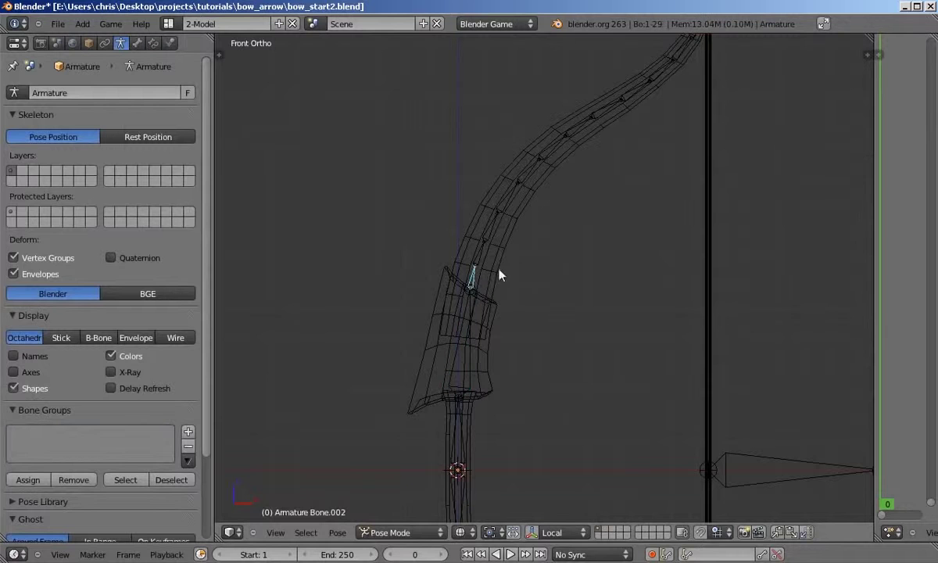
key("r")
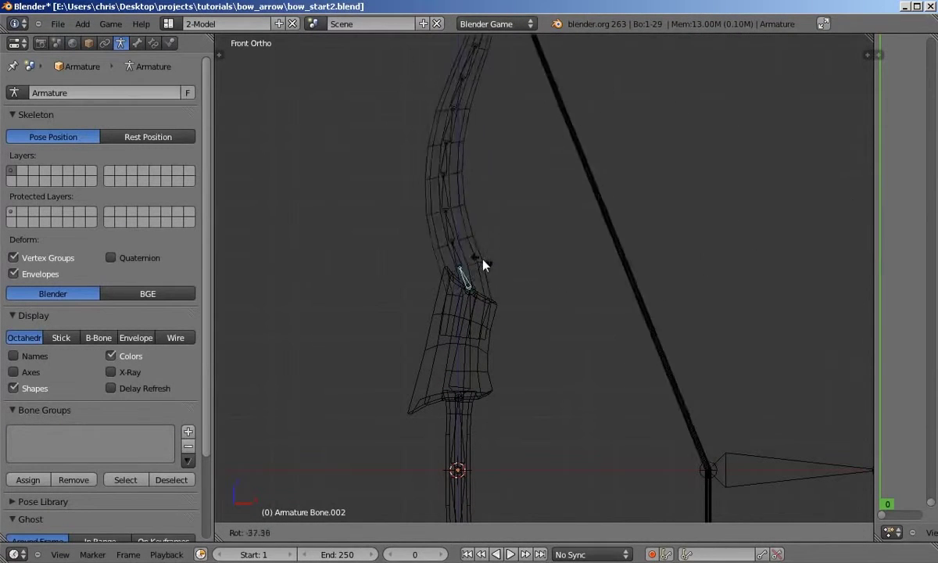
right_click(513, 294)
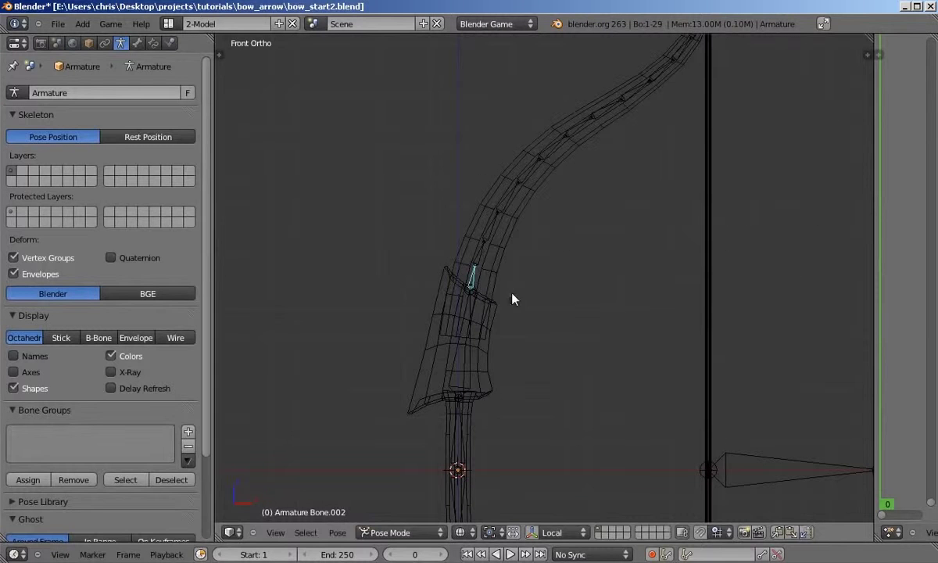
Step: Try rotating the lower handle bone and the bone inside the lower grip guard
middle_click_drag(484, 418, 447, 231, "shift")
right_click(420, 321)
key("r")
right_click(475, 326)
middle_click_drag(469, 331, 451, 314, "shift")
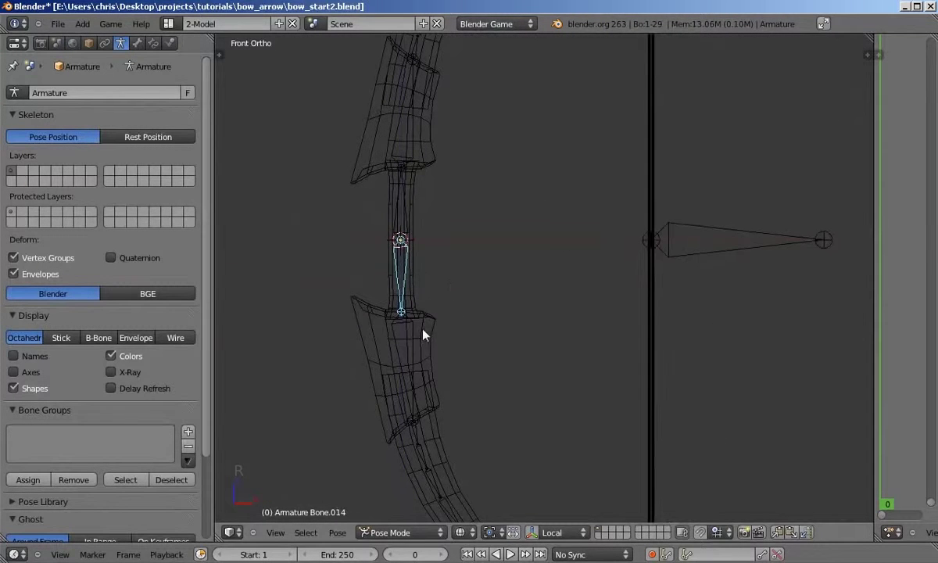
key("r")
right_click(450, 340)
right_click(400, 346)
key("r")
right_click(420, 345)
Step: Try rotating the first bone below the lower grip guard several times to check which vertices follow it
right_click(418, 442)
key("r")
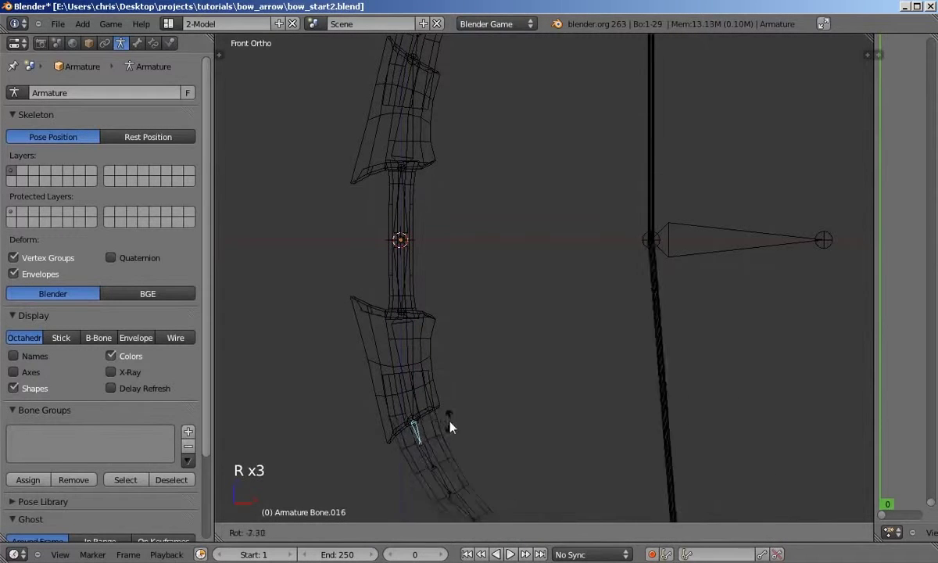
right_click(438, 429)
key("r")
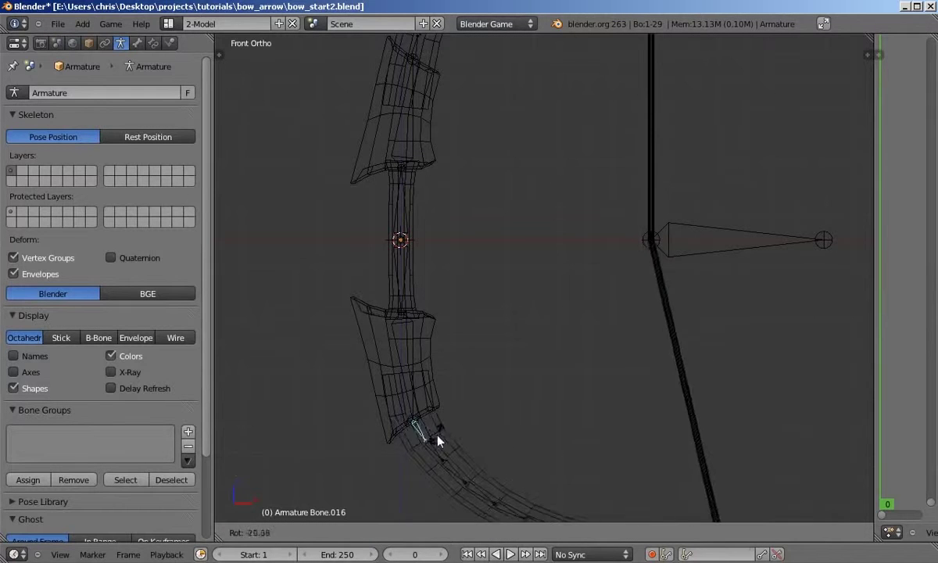
right_click(437, 439)
key("r")
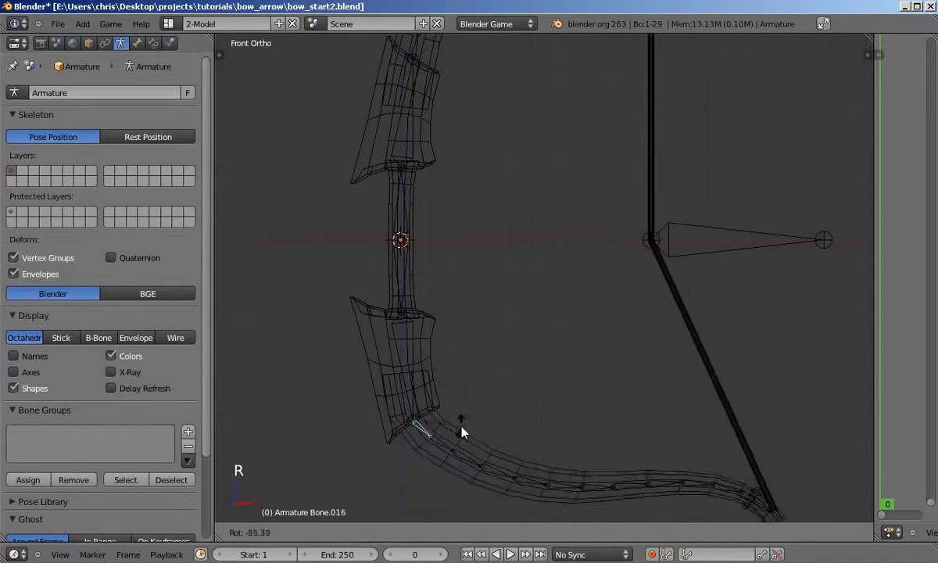
right_click(449, 432)
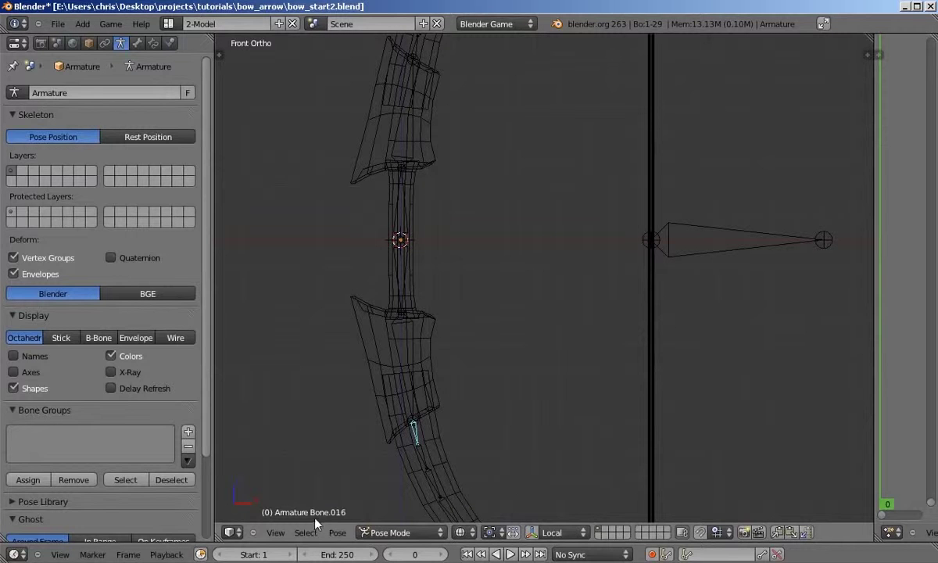
Step: In the bow mesh, select only the vertices at the handle end of the lower grip guard and make the Bone.016 vertex group active
right_click(362, 320)
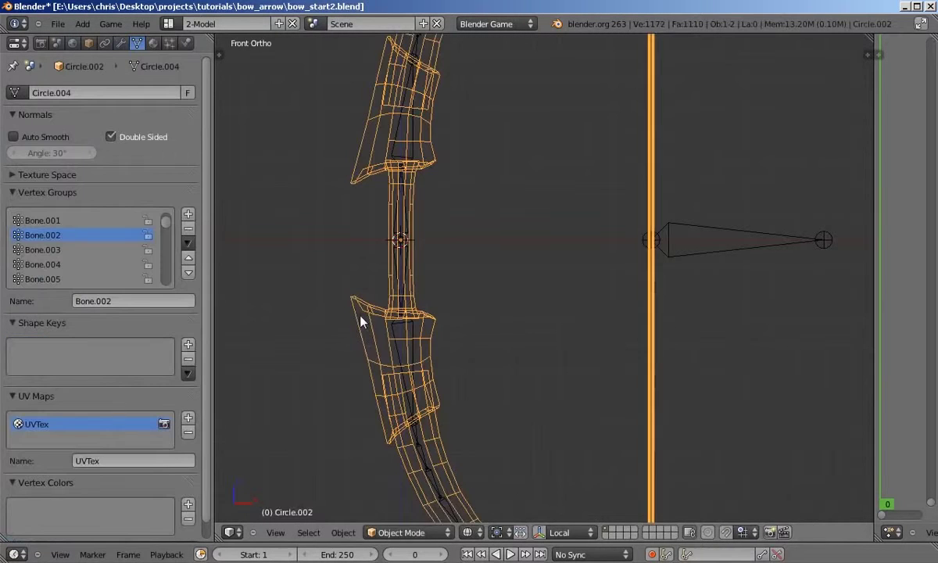
key("Tab")
key("a")
key("b")
key("b")
left_click_drag(317, 282, 469, 336)
scroll(156, 231, "down", 12)
left_click(56, 266)
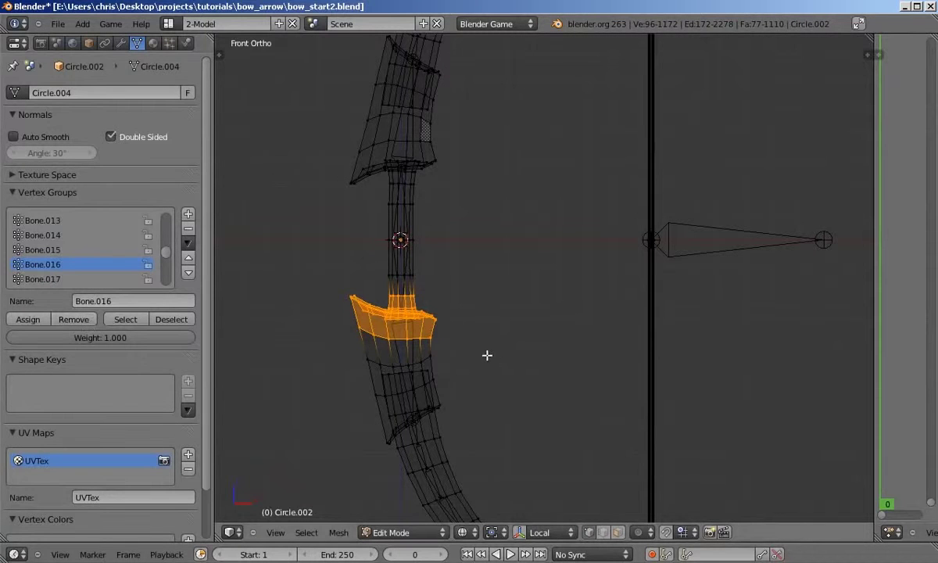
key("Tab")
Step: Try rotating Bone.016 below the lower grip guard to recheck the deformation
right_click(416, 433)
key("r")
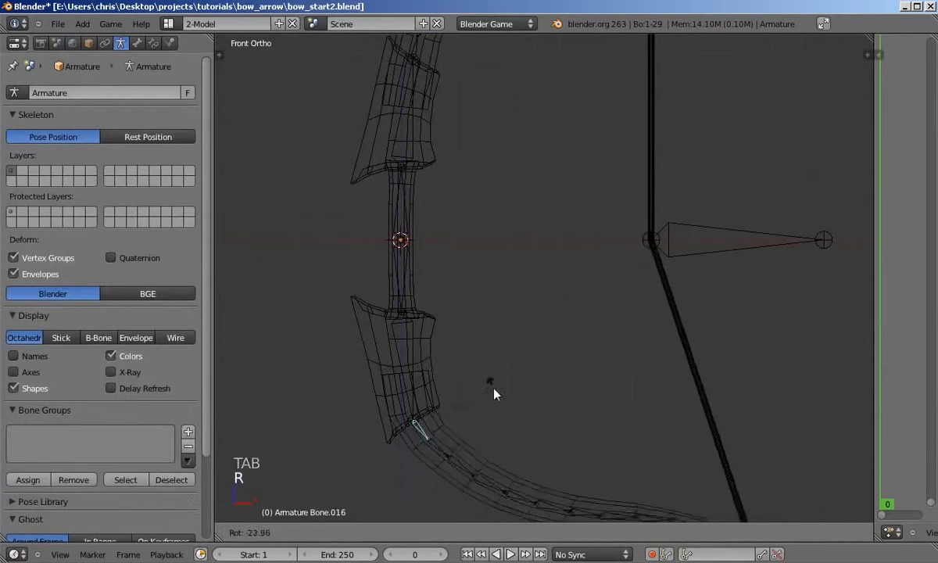
right_click(494, 385)
Step: Try rotating three more bones around the bow's grip one after another
scroll(494, 385, "down", 4)
scroll(441, 376, "down", 1)
right_click(426, 262)
key("r")
right_click(476, 265)
right_click(408, 236)
key("r")
right_click(459, 240)
right_click(412, 204)
key("r")
right_click(481, 216)
Step: Try moving the string bone and the two handle bones one at a time to see what each one carries
right_click(575, 278)
key("g")
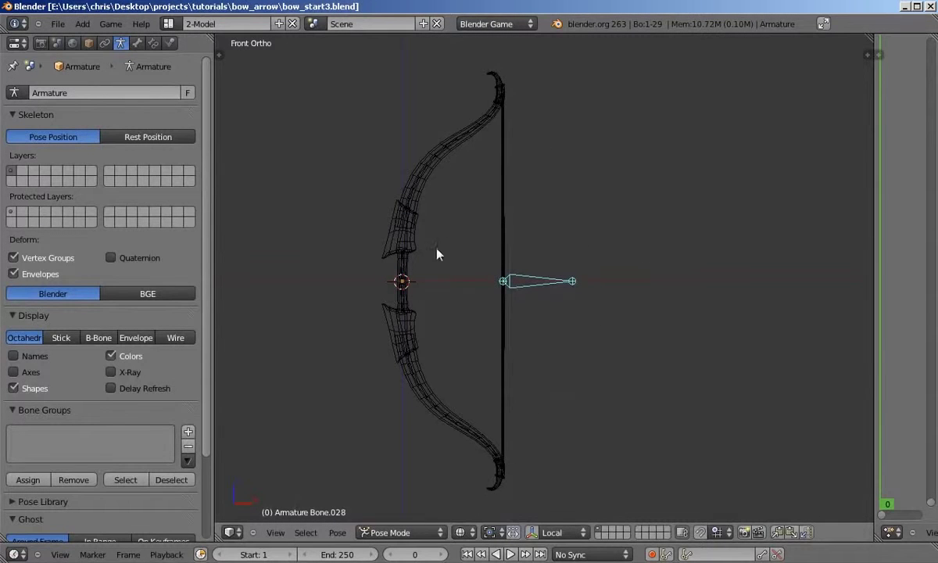
right_click(404, 269)
key("r")
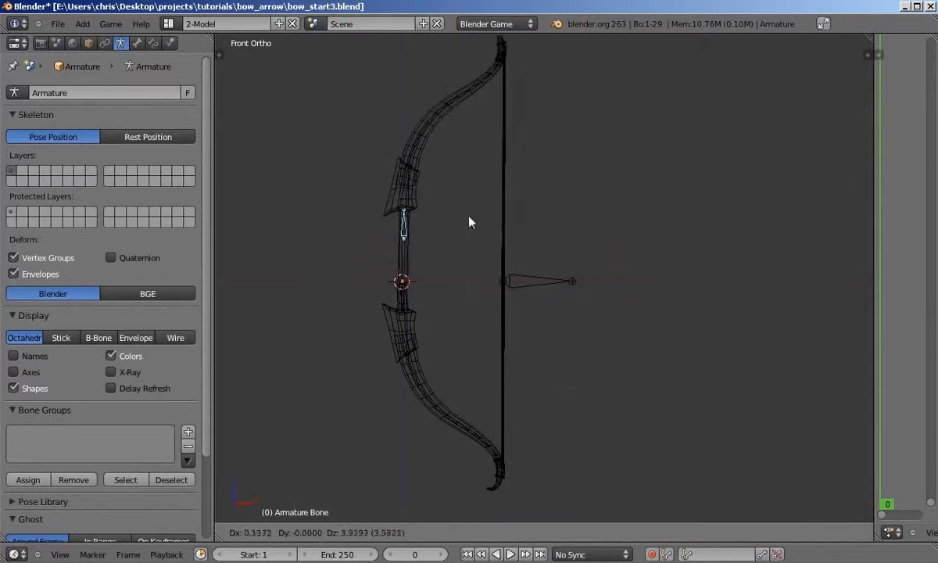
key("Escape")
key("r")
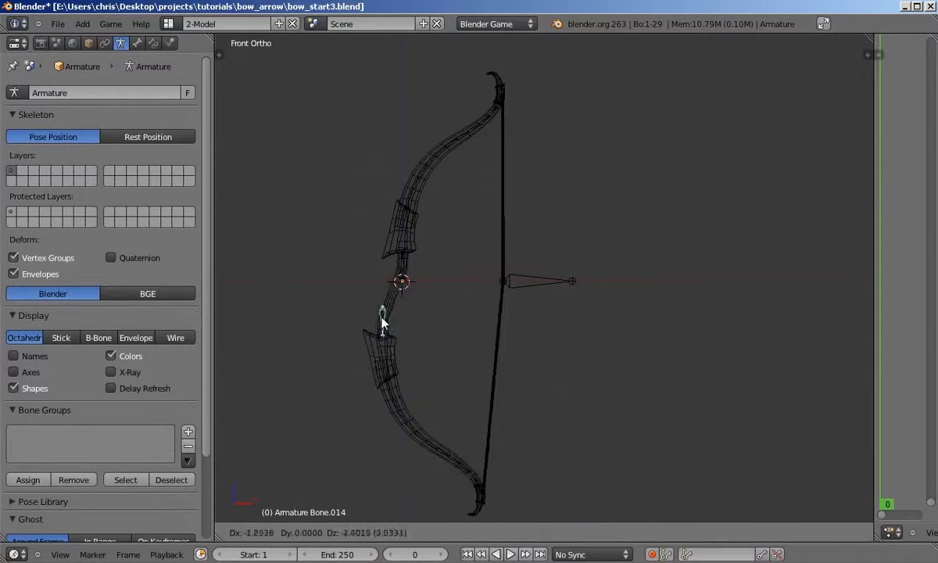
key("Escape")
right_click(529, 286)
key("g")
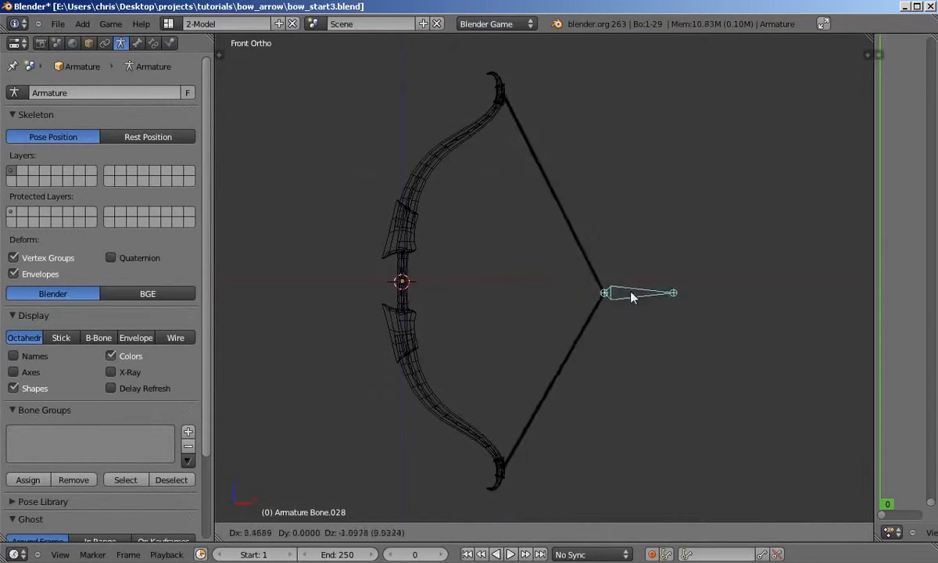
key("Escape")
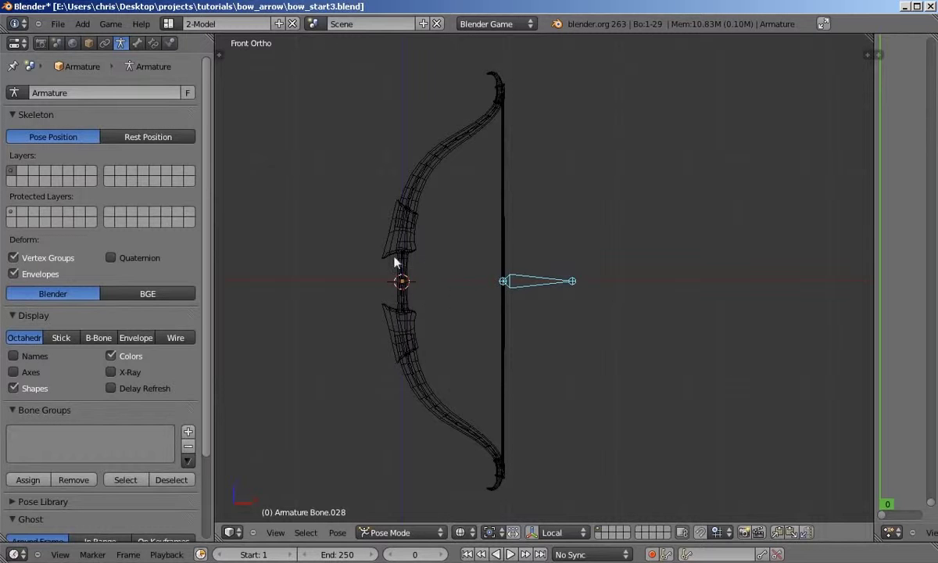
Step: Add a new bone to the armature at the handle's centre and move its tip horizontally away from the string to X -7.7
scroll(442, 297, "up", 5)
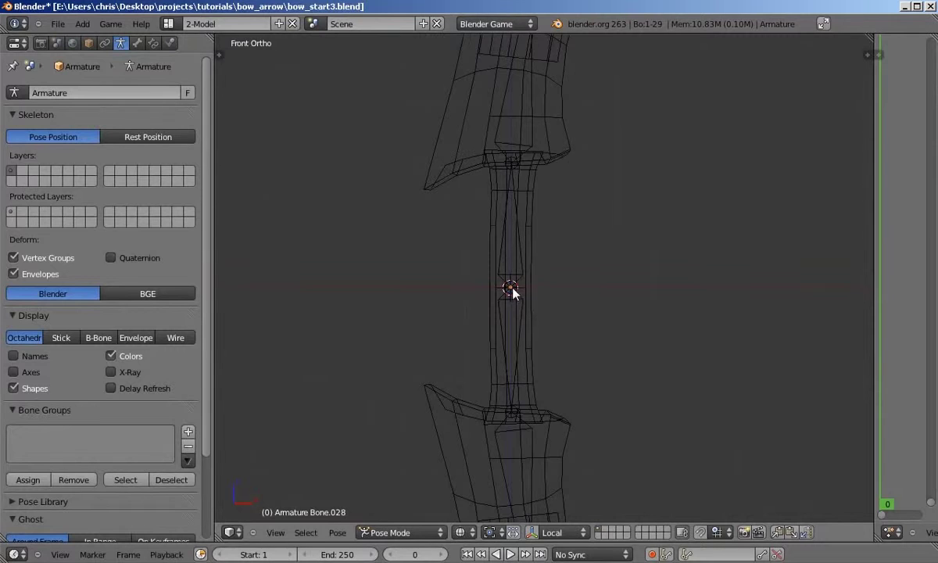
key("Tab")
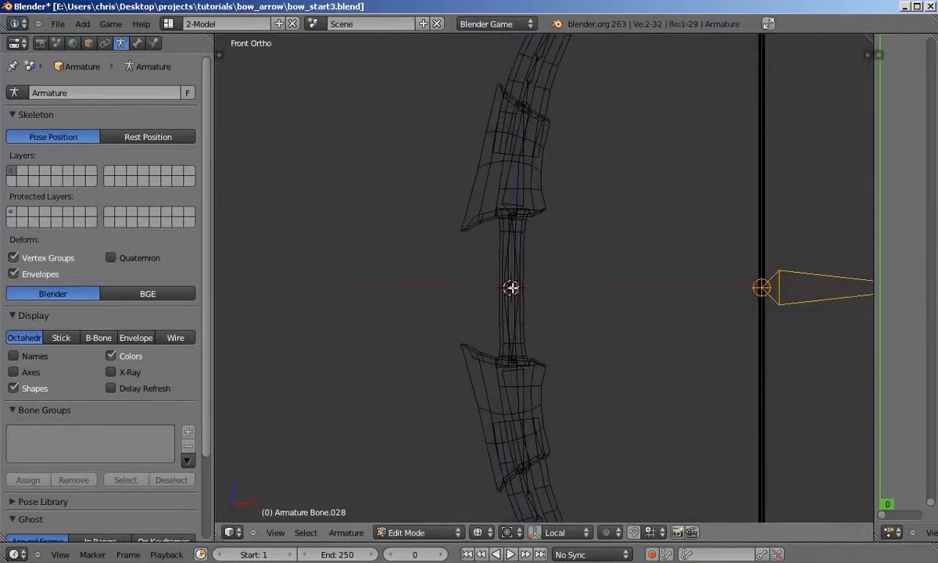
key("shift+a")
scroll(509, 266, "up", 2)
right_click(512, 253)
key("g")
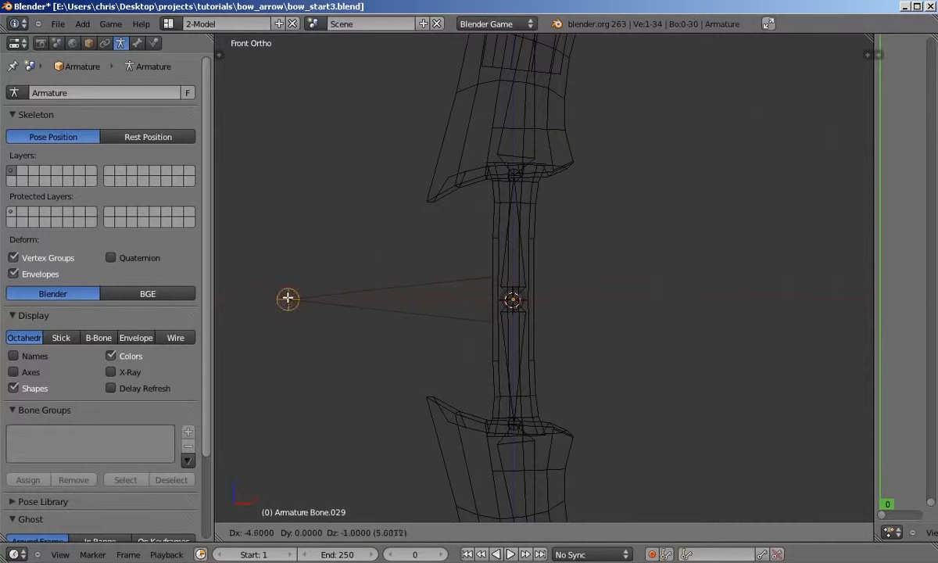
left_click(250, 299)
scroll(256, 300, "down", 3)
key("g")
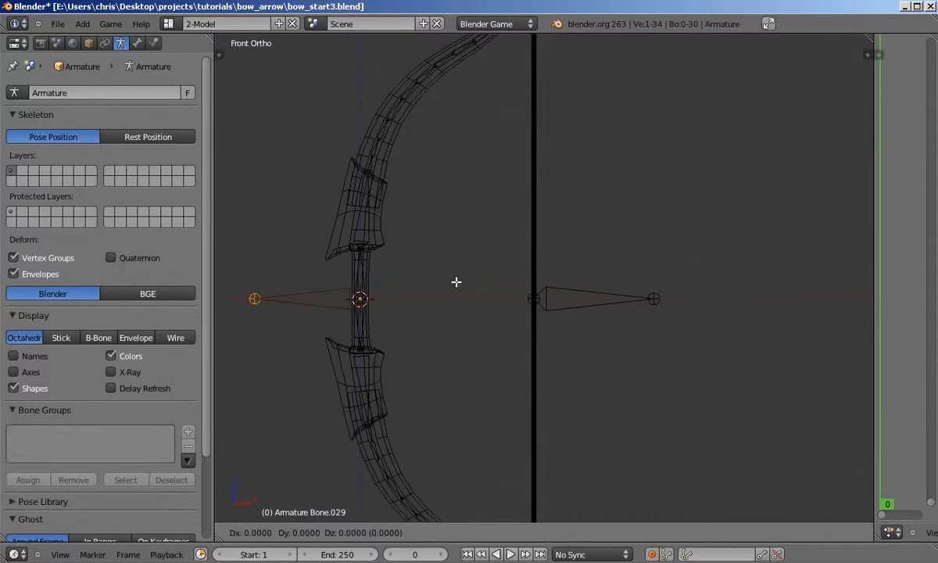
left_click(424, 281)
scroll(421, 281, "down", 3)
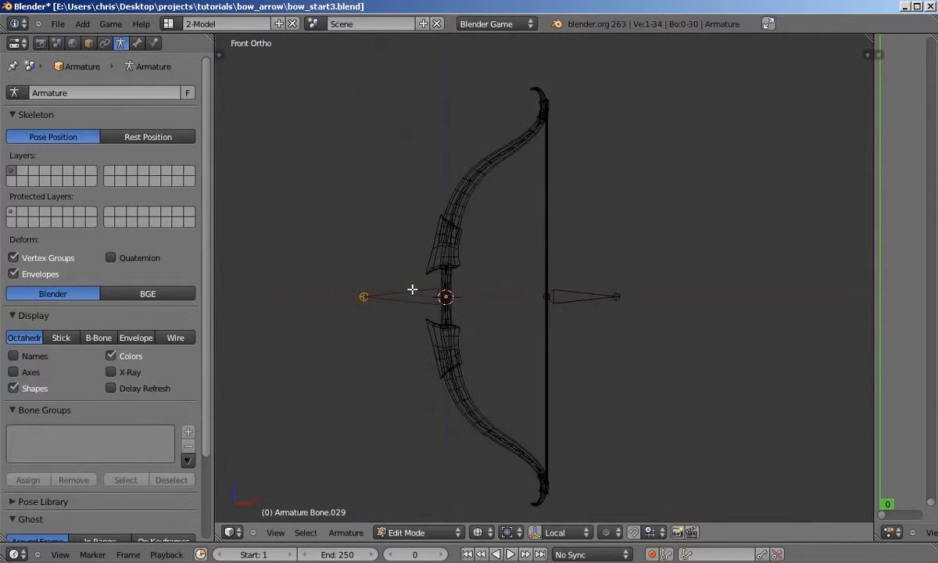
Step: Select the whole new bone and rename it main
scroll(412, 289, "up", 6)
right_click(412, 291)
scroll(413, 295, "down", 2)
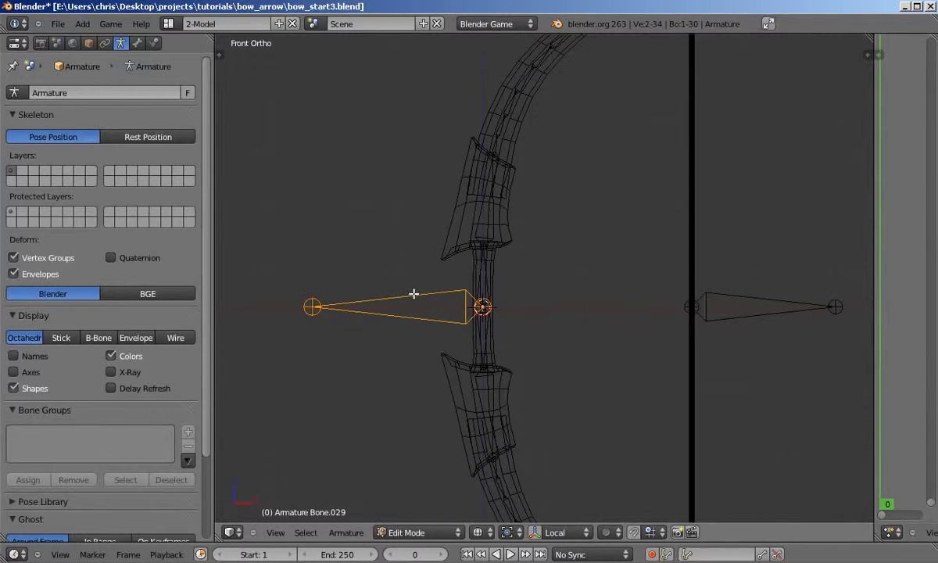
left_click(137, 44)
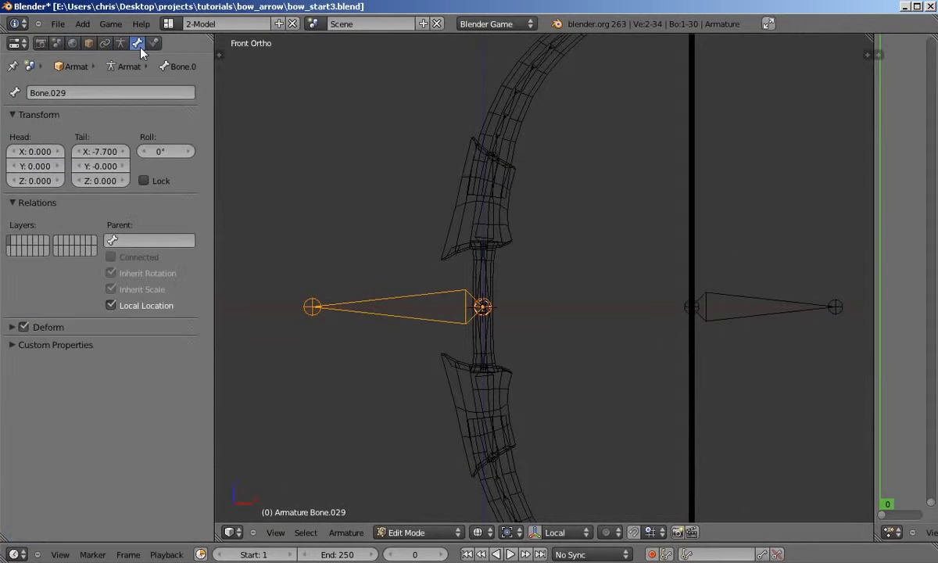
left_click(129, 93)
type("main")
key("Return")
scroll(385, 224, "down", 1)
scroll(387, 219, "up", 1)
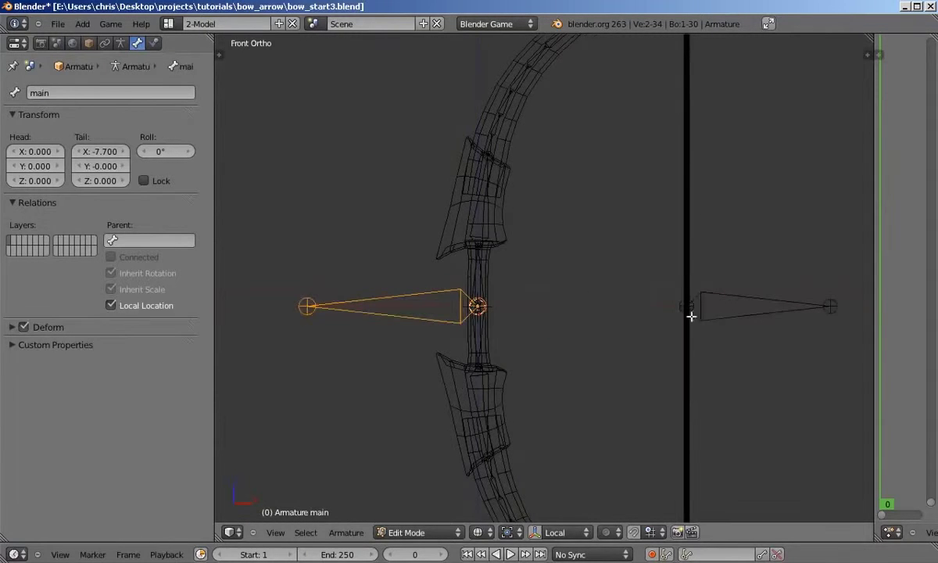
Step: Select the bone on the bowstring and rename it string
right_click(725, 295)
left_click(123, 96)
type("string")
key("Return")
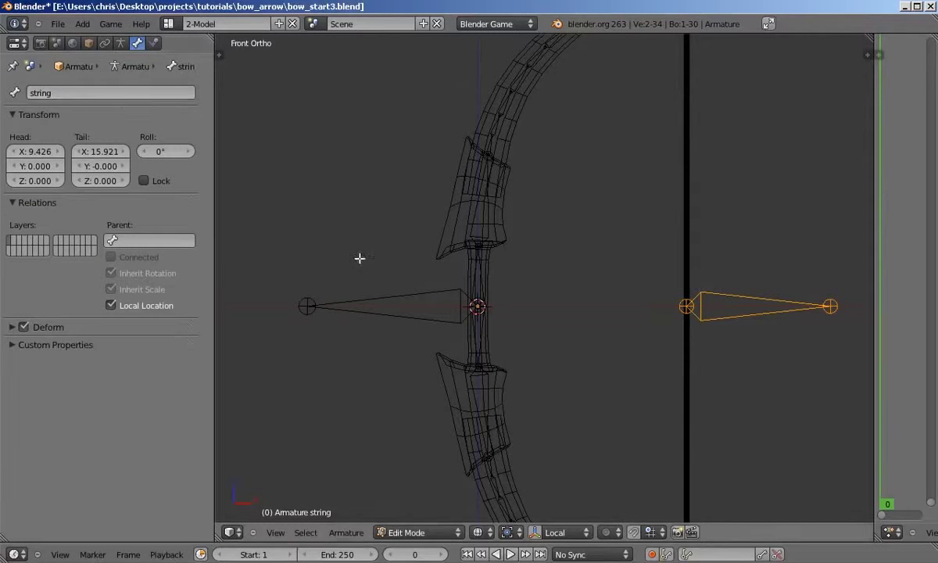
Step: Parent the string bone and the two handle bones to the main bone with Keep Offset
key("shift+a")
right_click(484, 321, "shift")
right_click(480, 269, "shift")
right_click(731, 310, "shift")
scroll(736, 309, "down", 1)
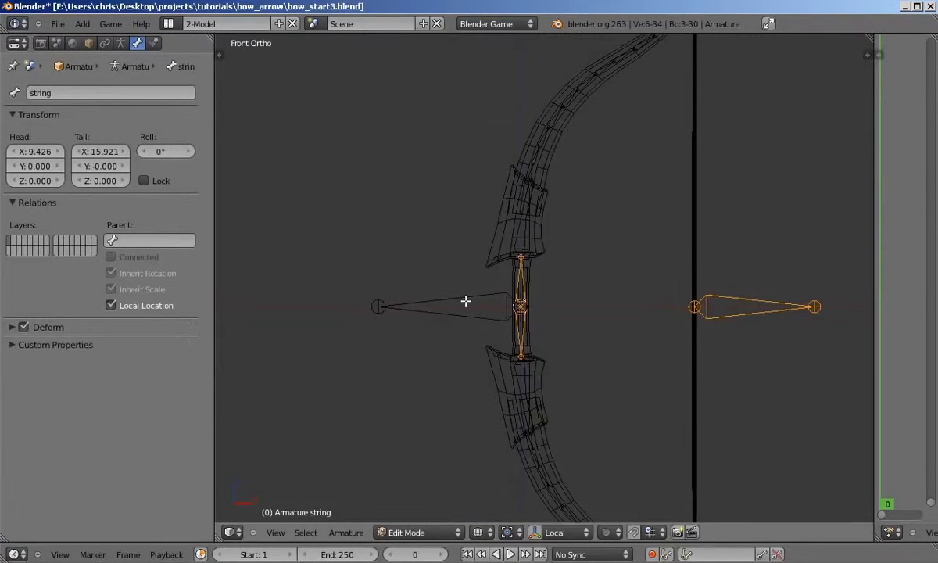
middle_click_drag(467, 301, 404, 302, "shift")
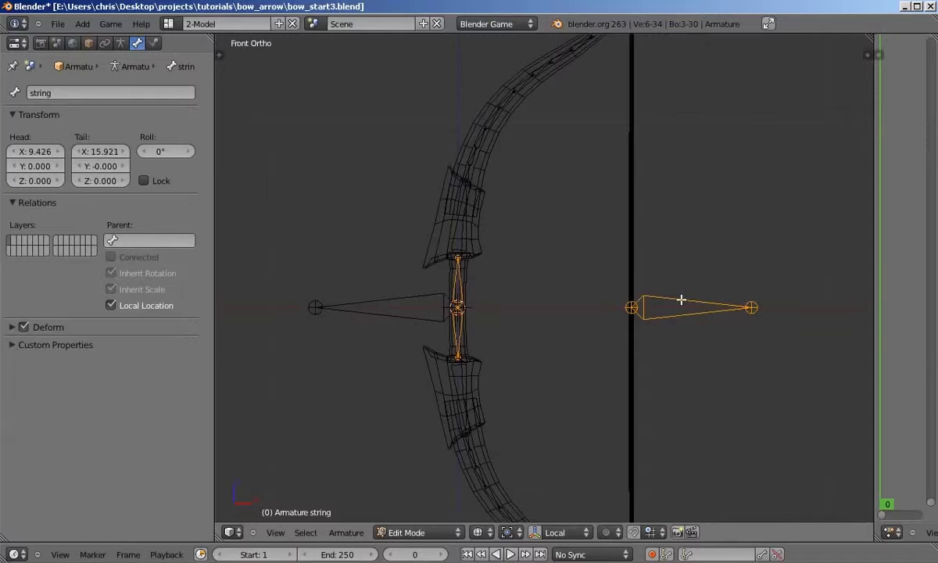
right_click(401, 303, "shift")
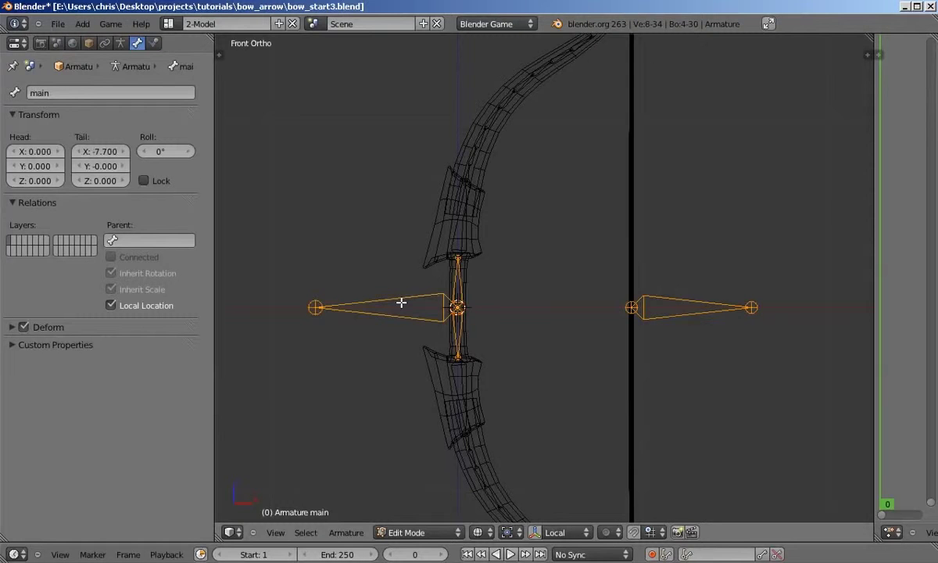
key("ctrl+p")
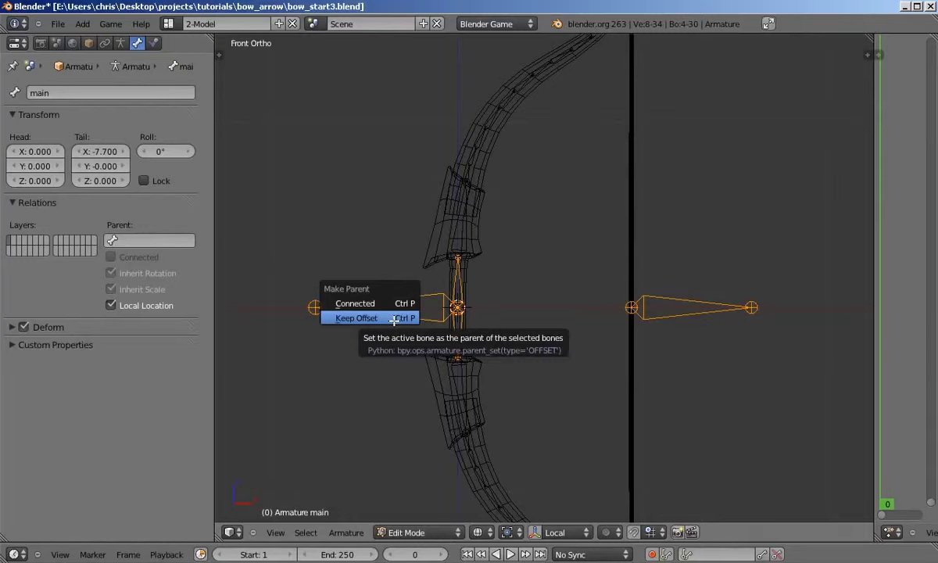
left_click(394, 318)
scroll(394, 321, "down", 2)
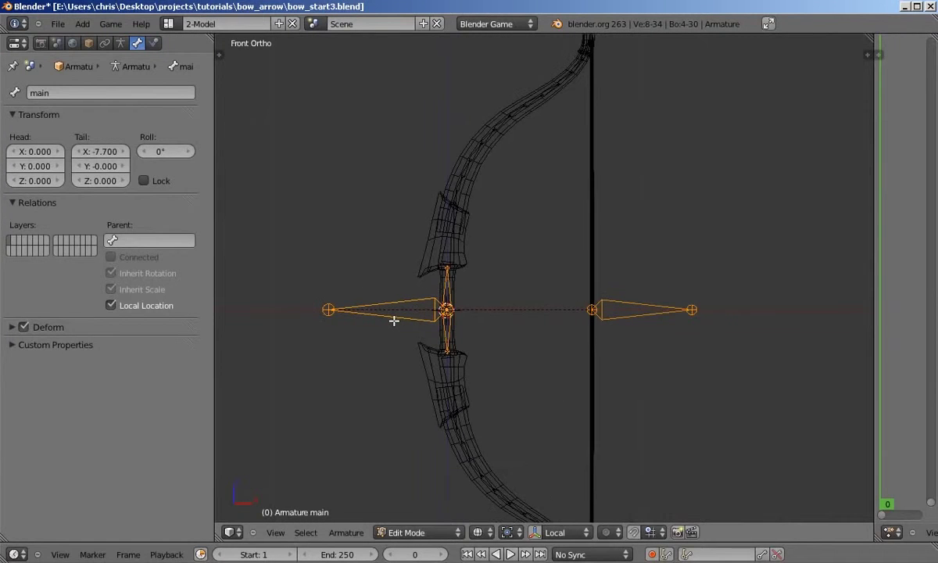
Step: Try rotating the main bone in Pose Mode, both in the view plane and as a trackball, to test the parenting
key("ctrl+Tab")
right_click(389, 308)
key("r")
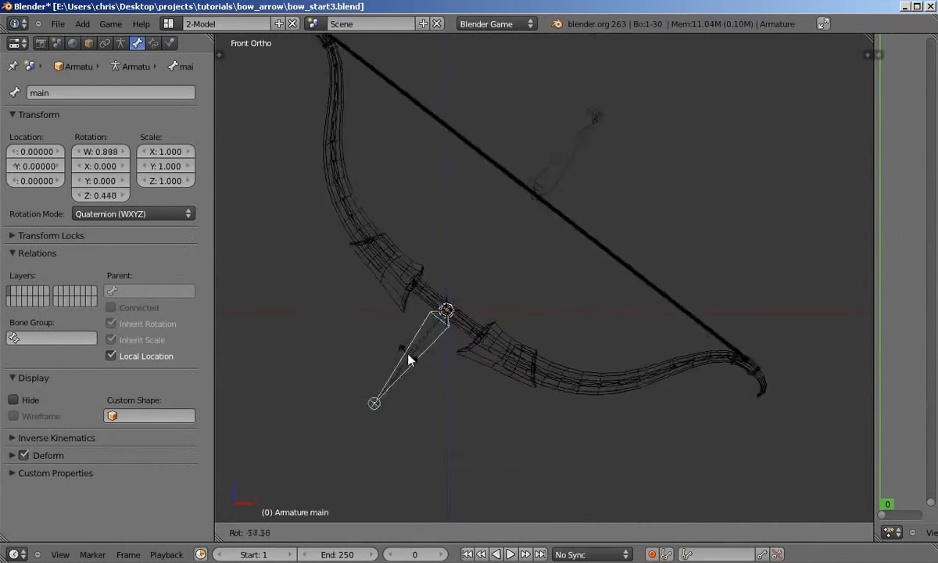
right_click(377, 304)
key("r")
key("r")
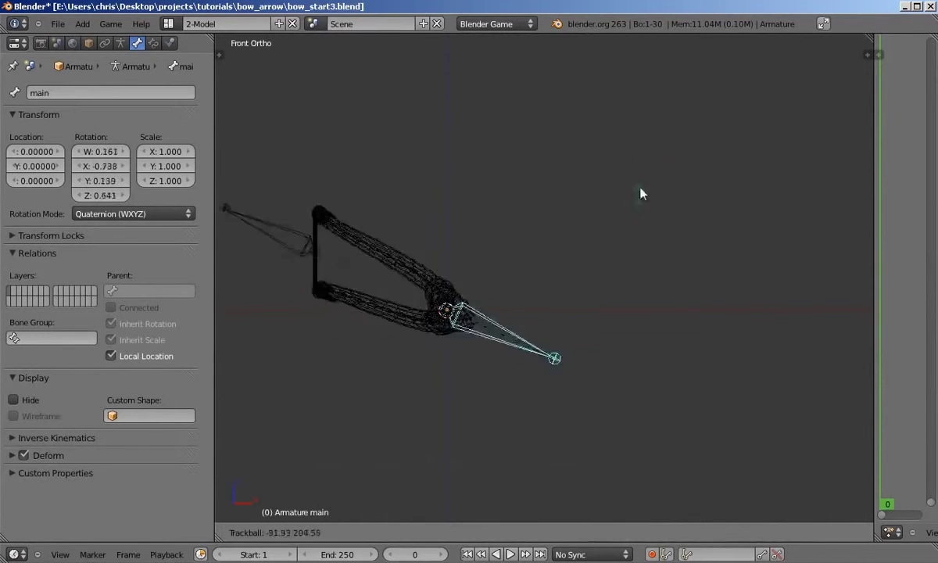
right_click(620, 226)
scroll(616, 229, "down", 3)
key("r")
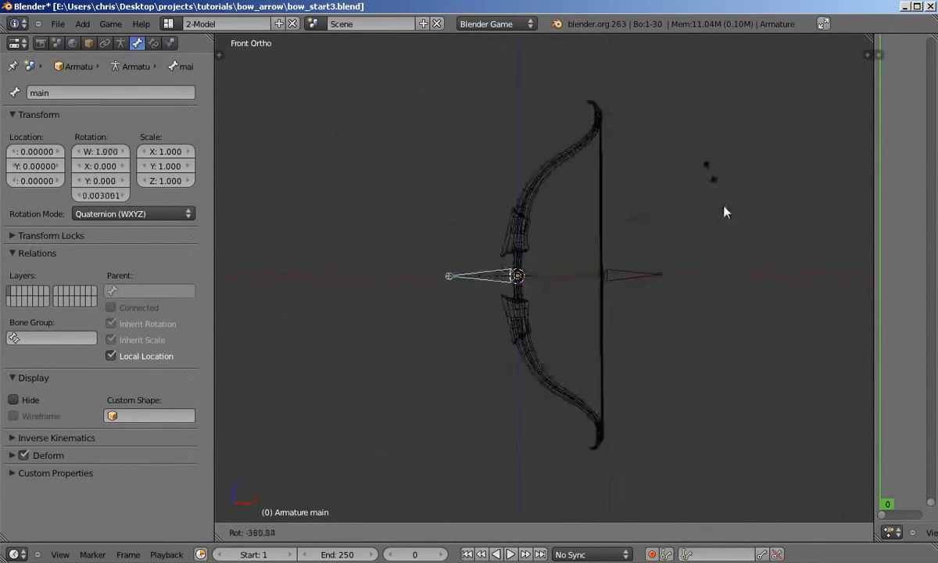
right_click(413, 293)
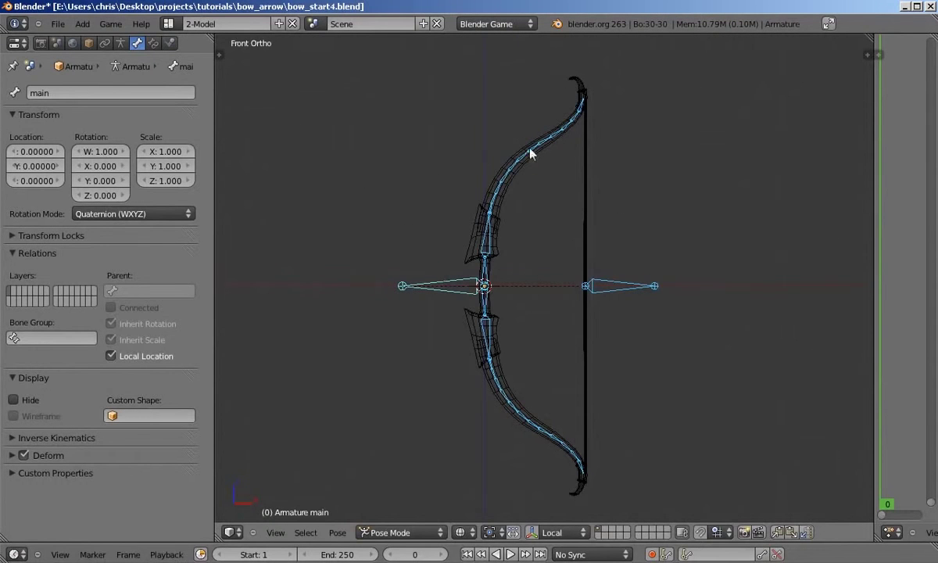
scroll(591, 102, "up", 3)
middle_click_drag(586, 364, 596, 288, "shift")
scroll(602, 289, "down", 2)
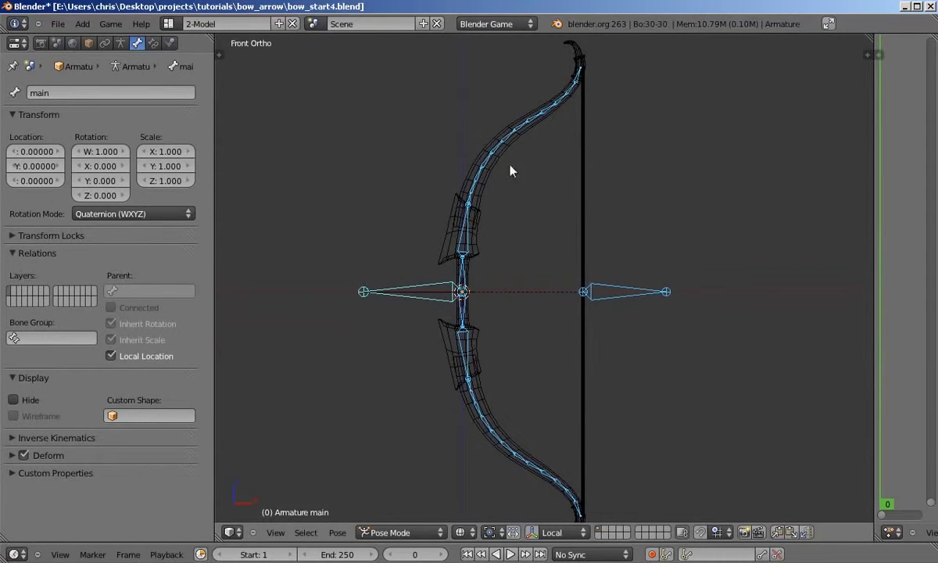
Step: In Edit Mode, extrude a bone about 3.4 units long from the upper limb's end joint along X, pointing away from the bow
scroll(510, 227, "up", 2)
scroll(513, 226, "up", 2)
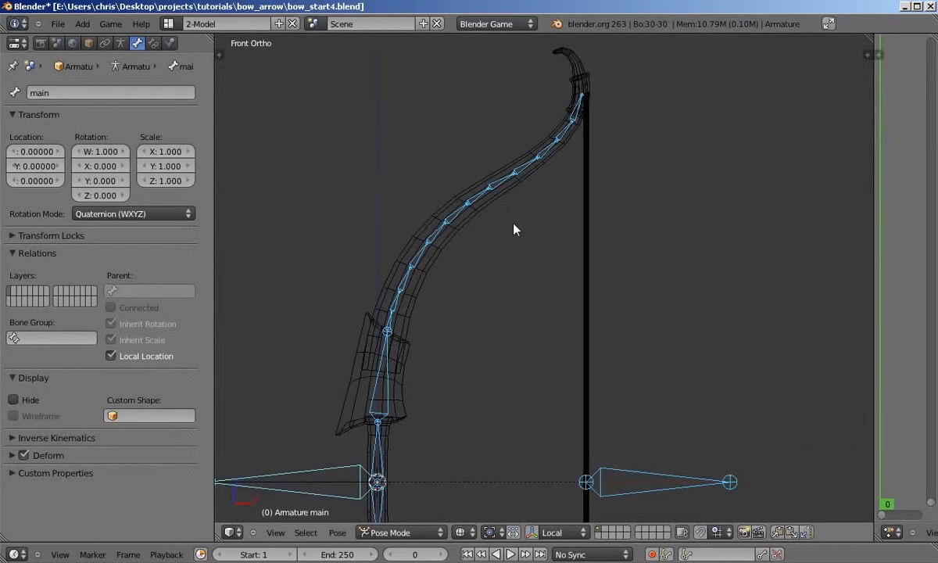
middle_click_drag(525, 251, 562, 236, "shift")
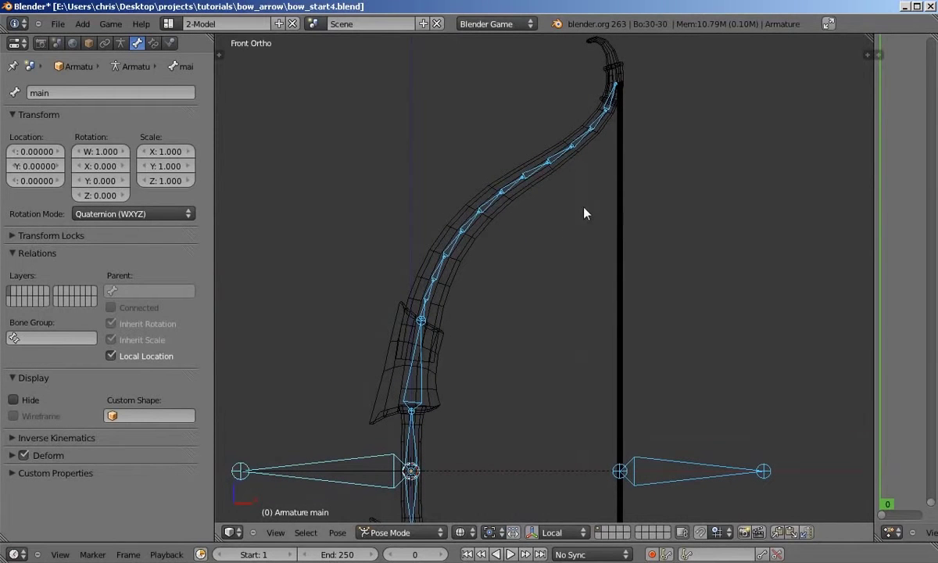
key("Tab")
middle_click_drag(603, 120, 596, 147, "shift")
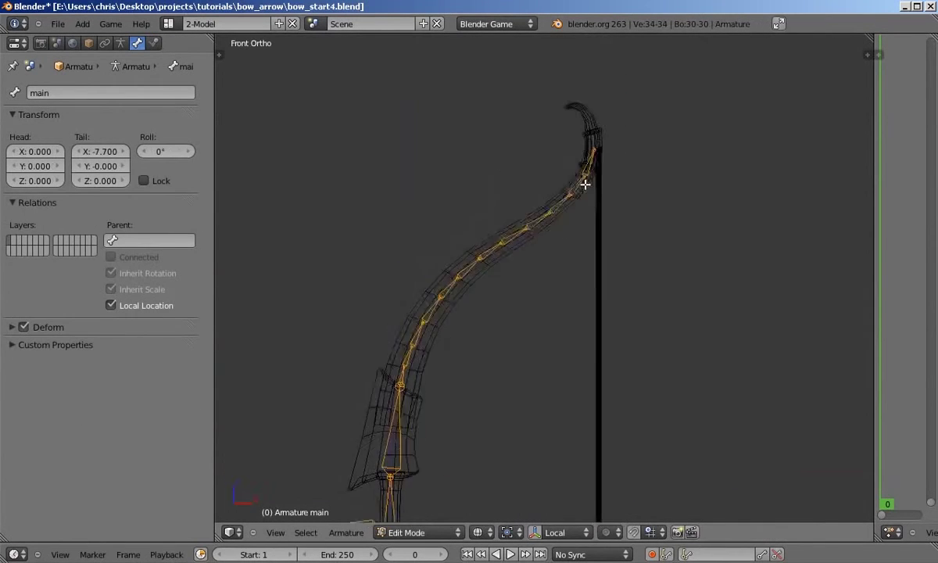
scroll(595, 152, "up", 3)
right_click(585, 213)
scroll(582, 215, "down", 2)
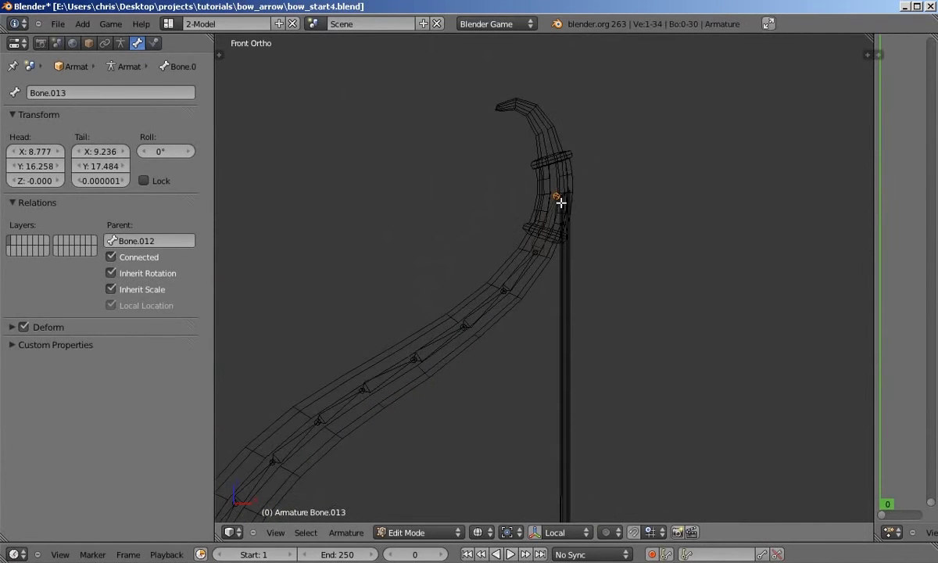
scroll(569, 202, "up", 1)
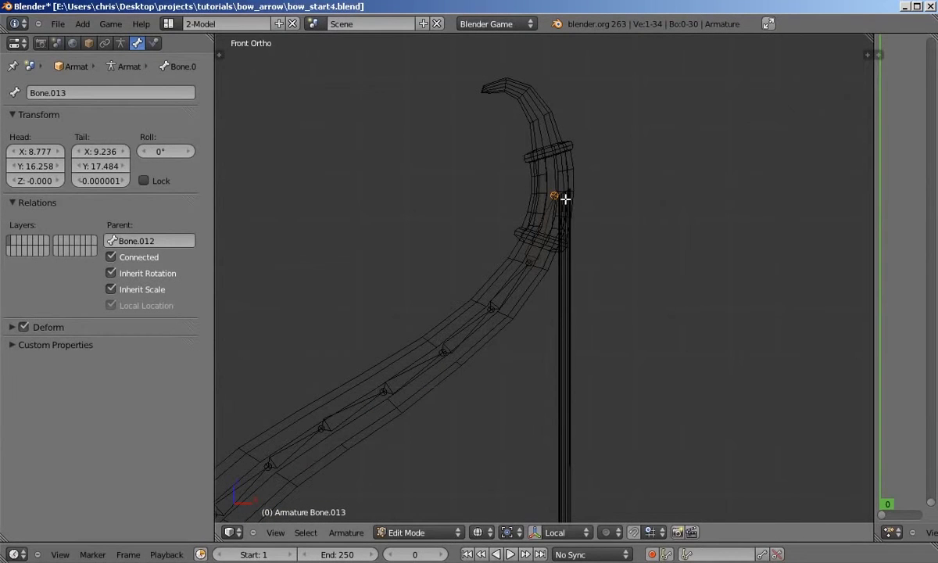
key("e")
key("x")
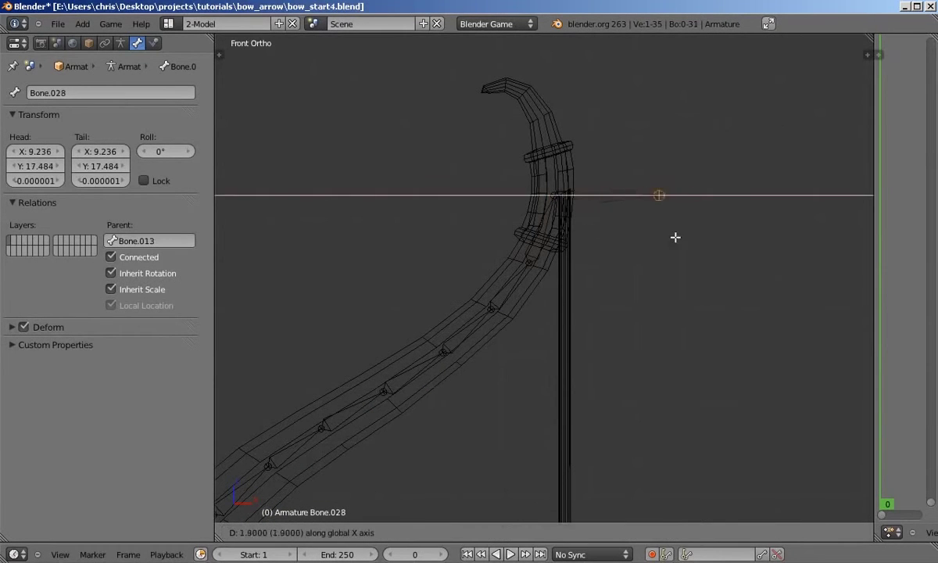
left_click(742, 238)
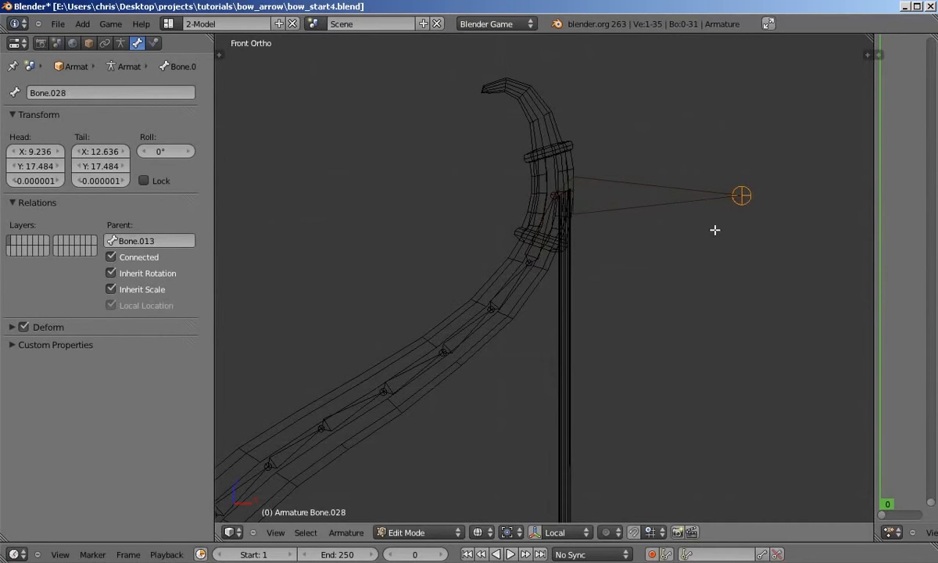
Step: Select the whole extruded bone and clear its parent, trying to move it before and after to test the connection
scroll(742, 238, "down", 2)
right_click(685, 216)
key("g")
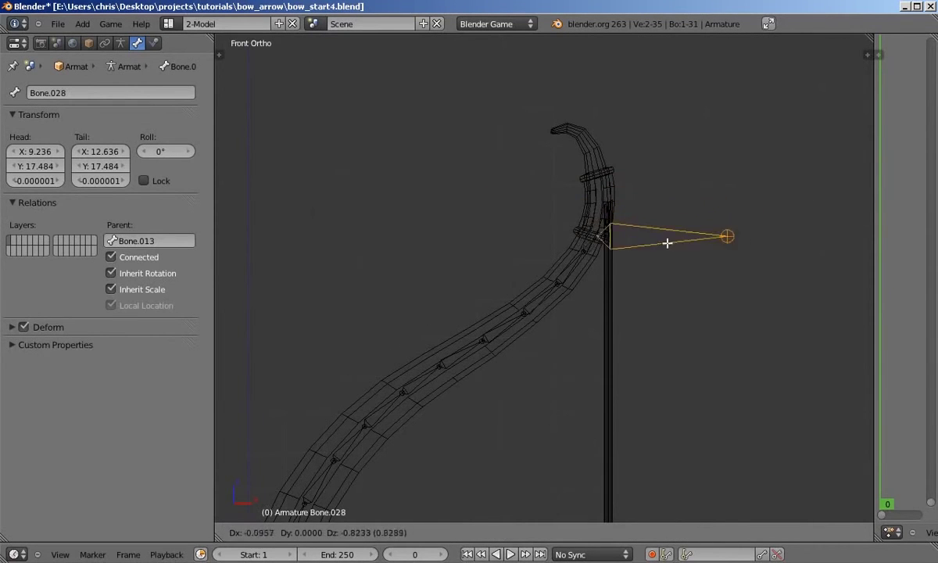
left_click(707, 211)
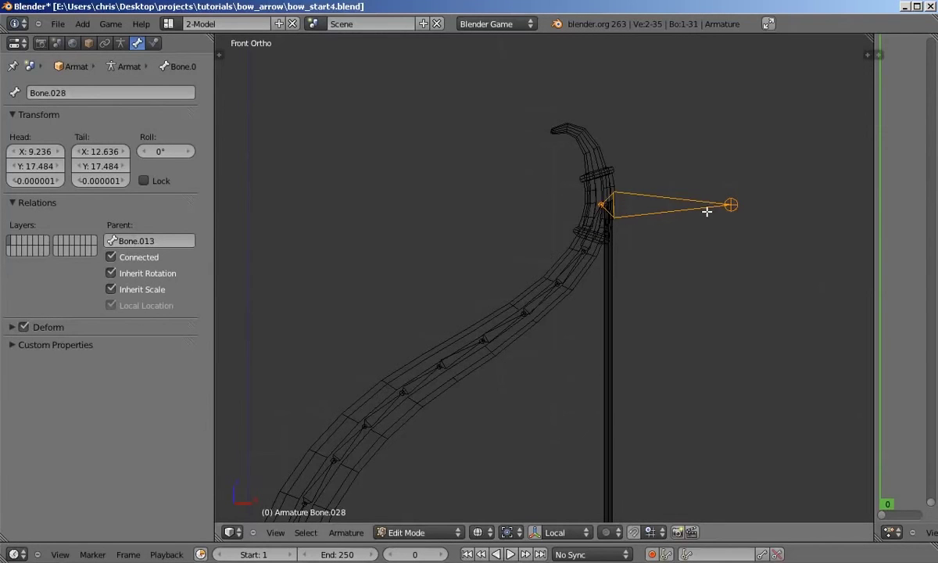
key("alt+p")
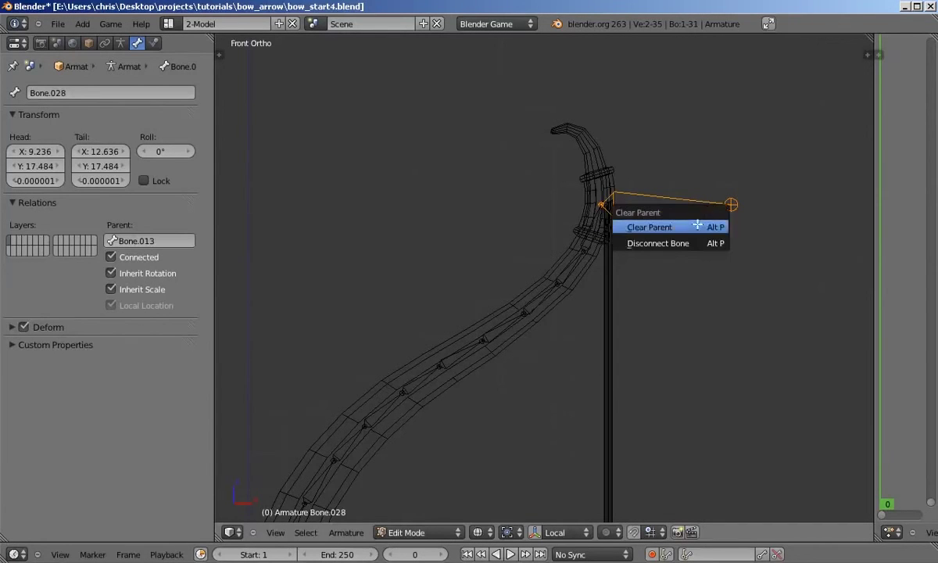
left_click(697, 226)
key("g")
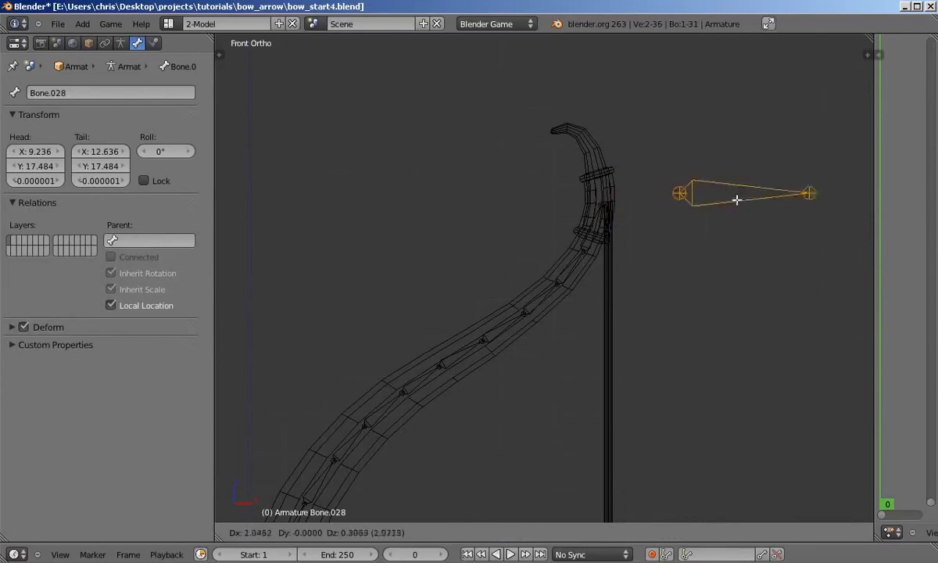
key("Escape")
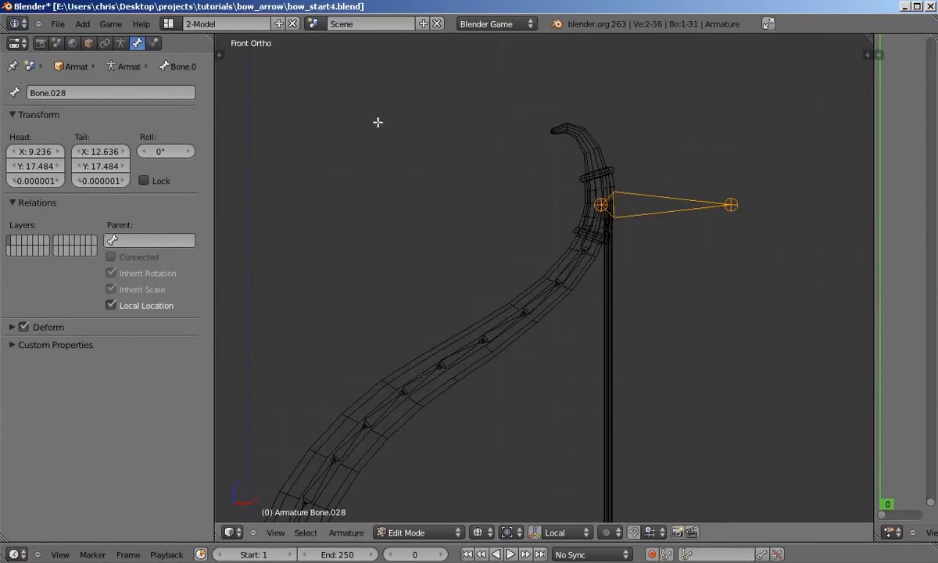
Step: Rename the detached bone at the upper limb's tip top_ik
left_click(111, 93)
type("t")
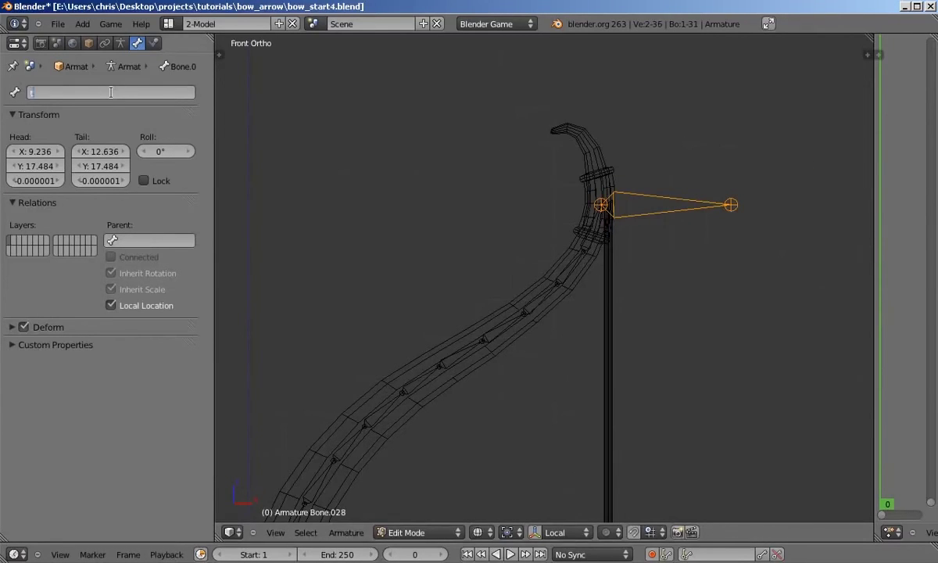
type("op_ik")
key("Return")
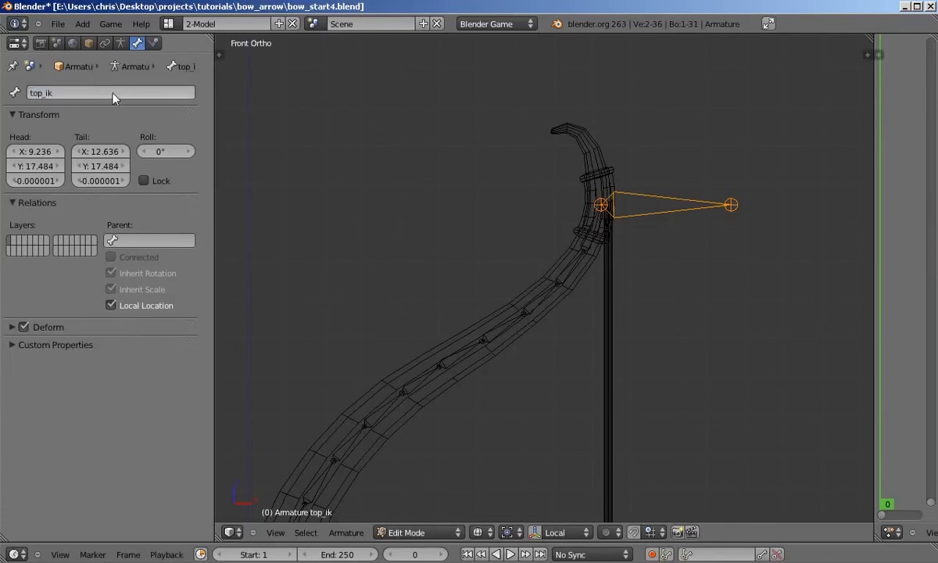
scroll(673, 205, "down", 3)
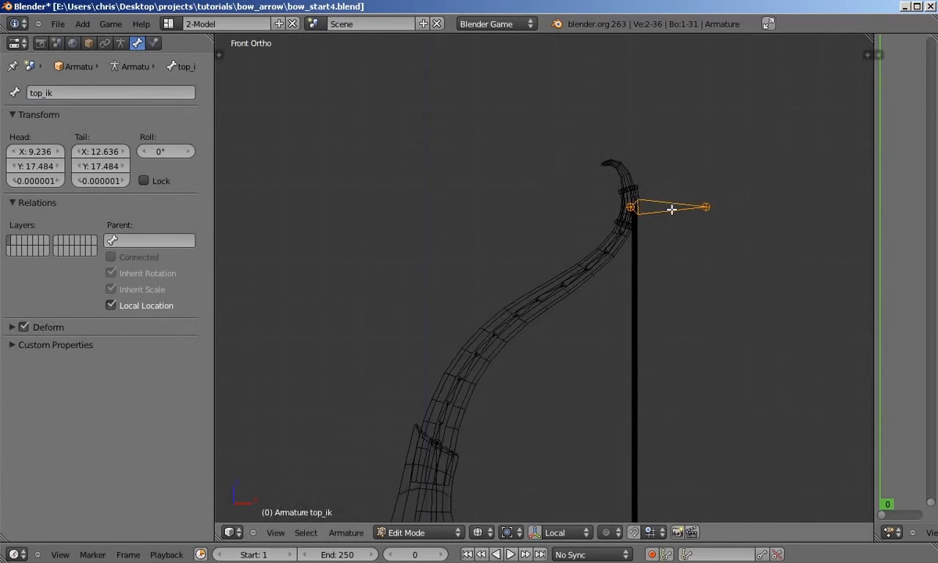